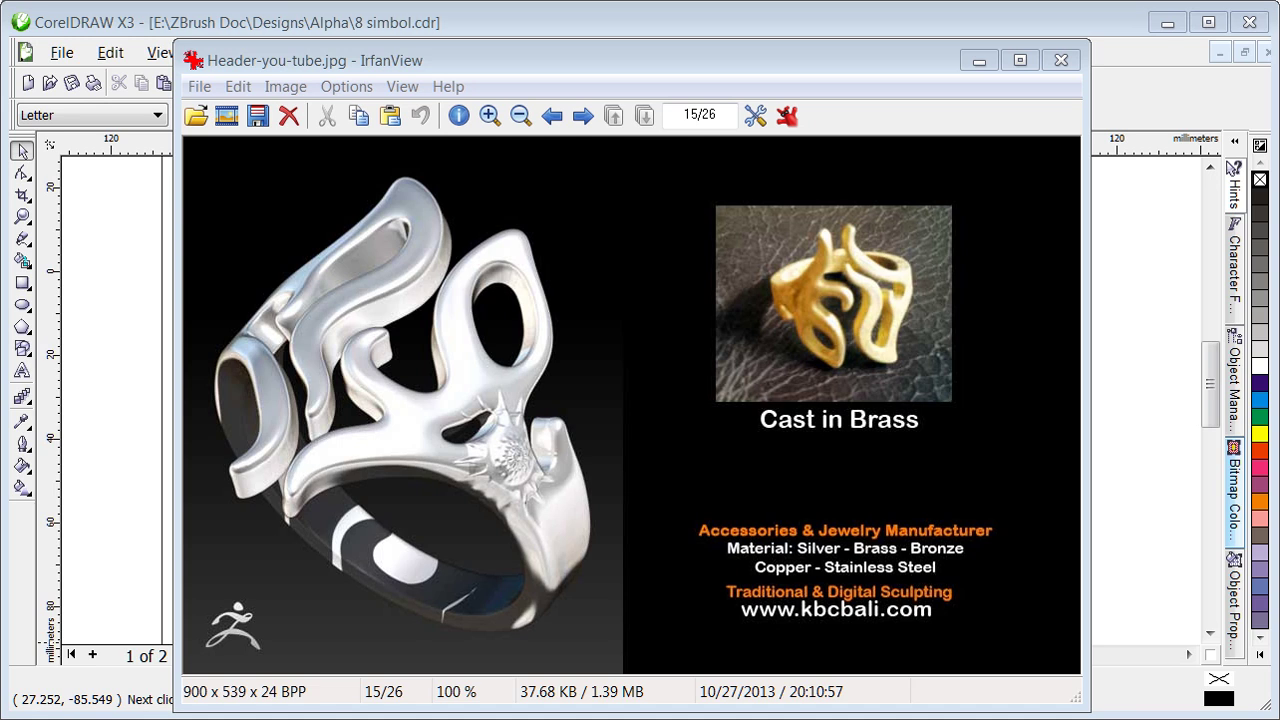
Step: Minimize the jewellery header image in IrfanView so the mystic knot ring photo shows
left_click(980, 62)
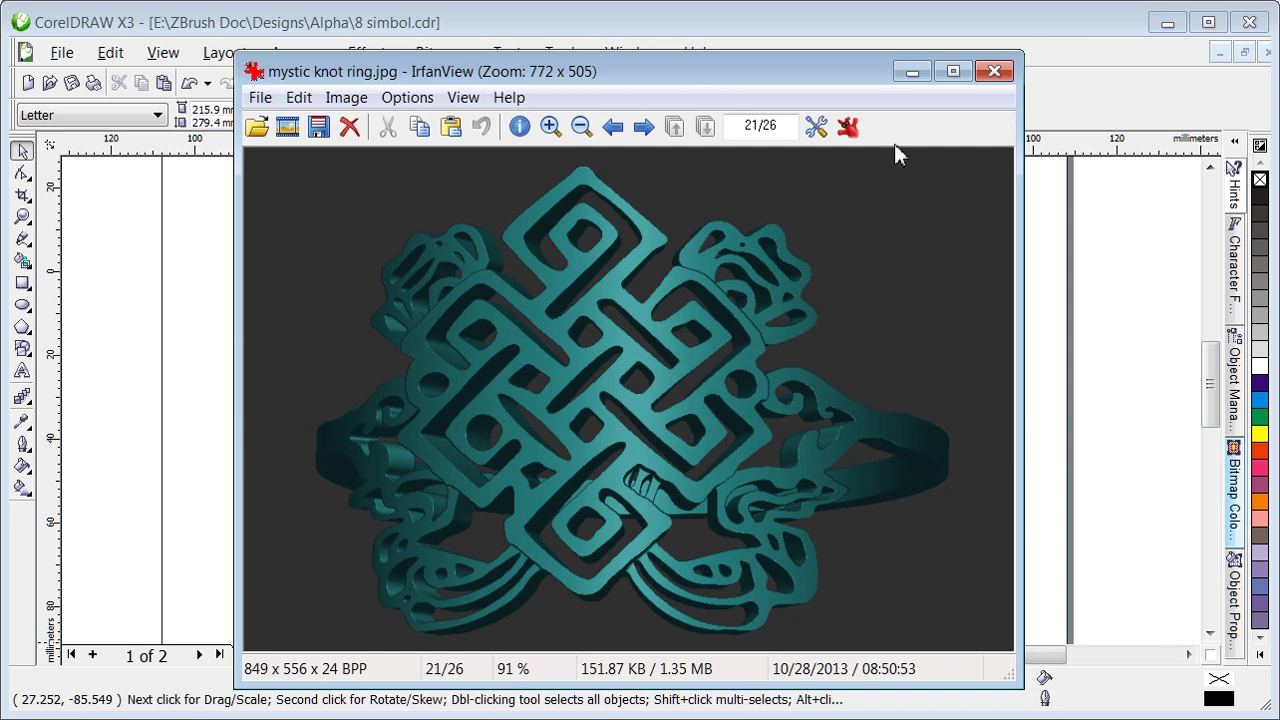
Step: Hide the ring photo and select the scanned knot bitmap in CorelDRAW
left_click(911, 73)
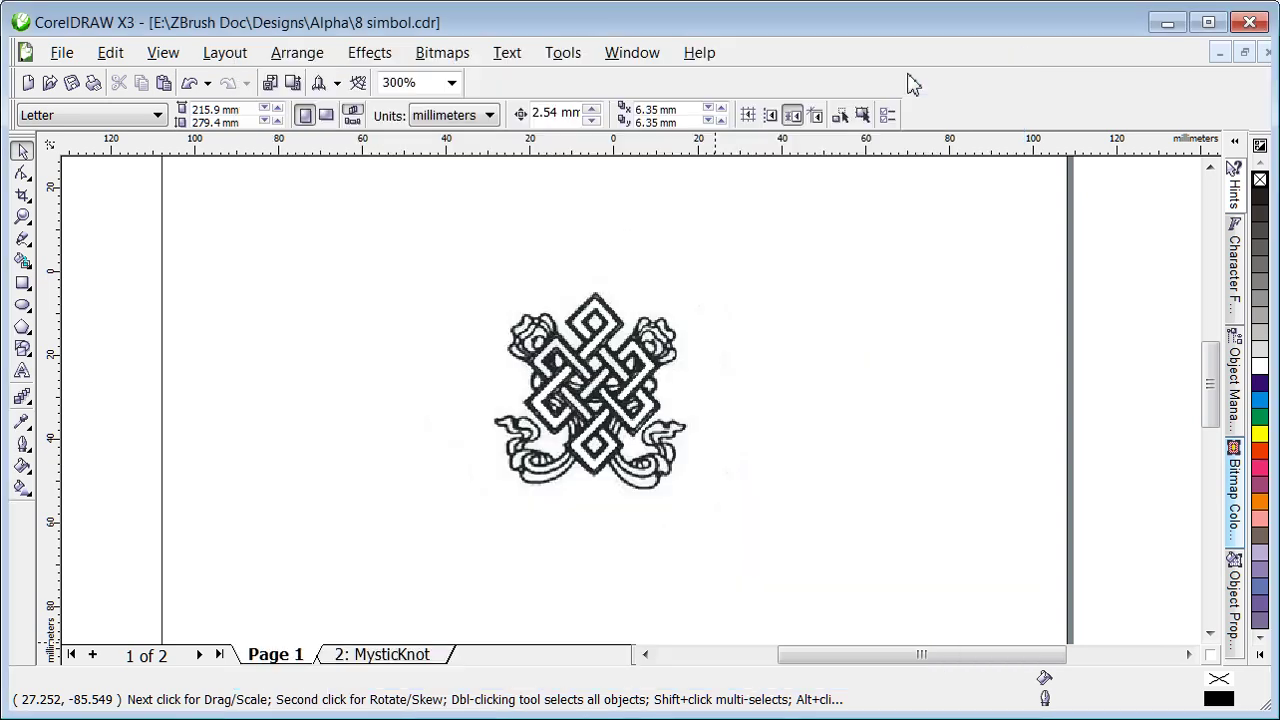
left_click(594, 444)
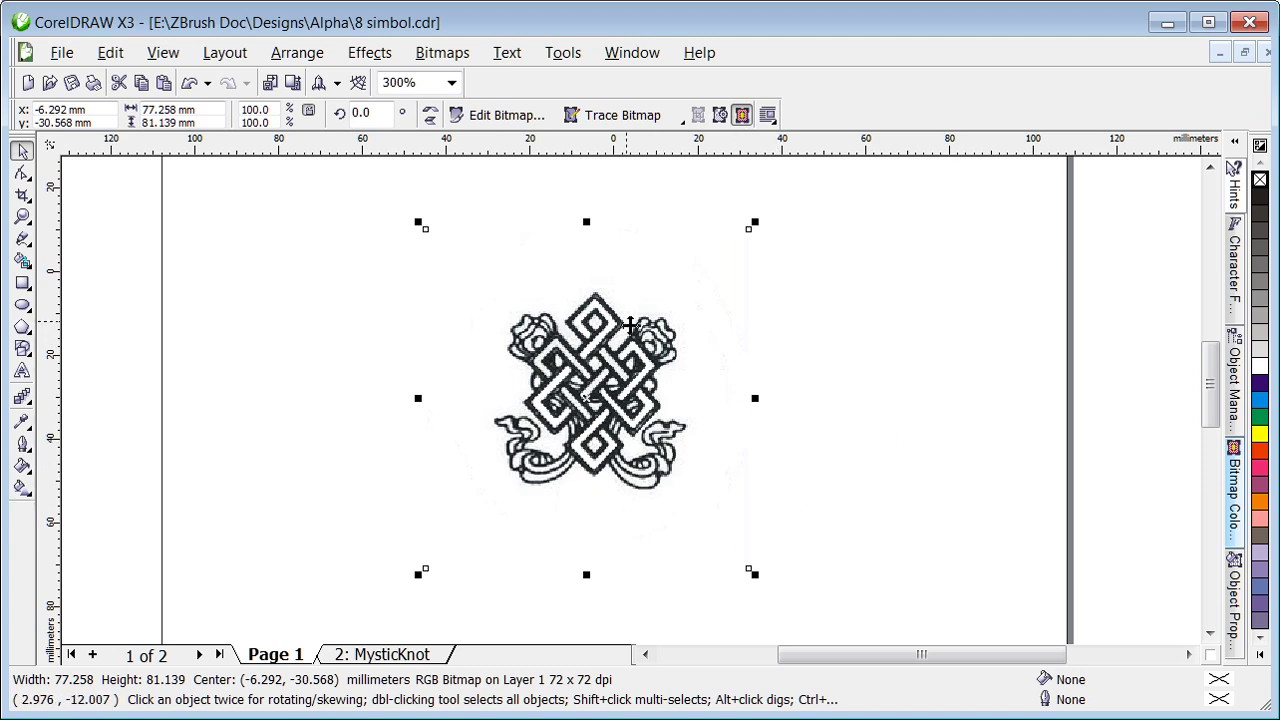
left_click(960, 468)
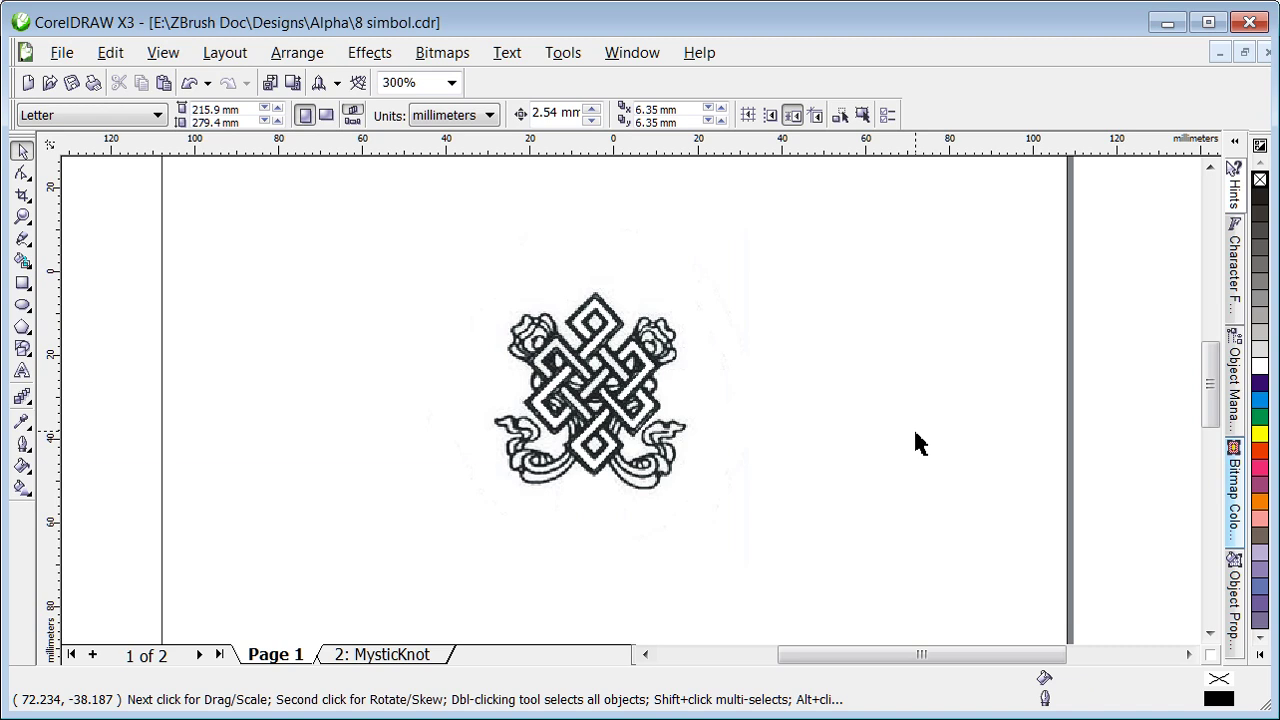
left_click(637, 428)
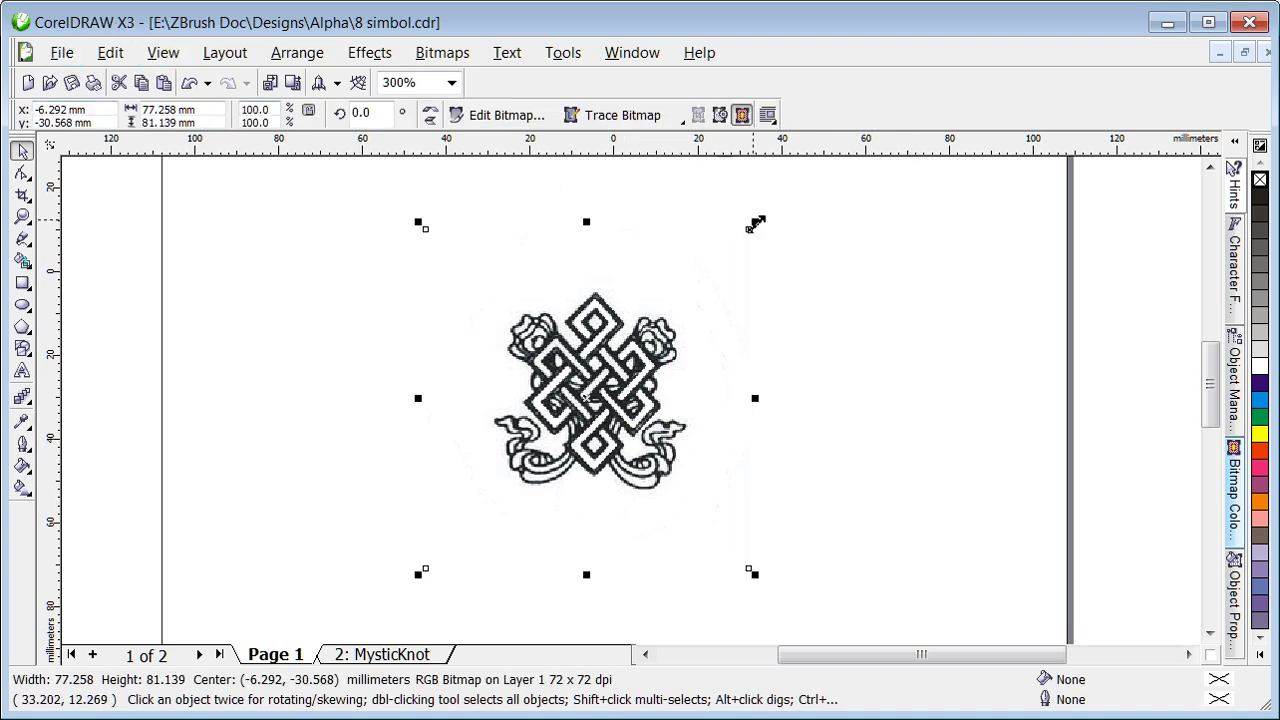
left_click(879, 347)
left_click(618, 440)
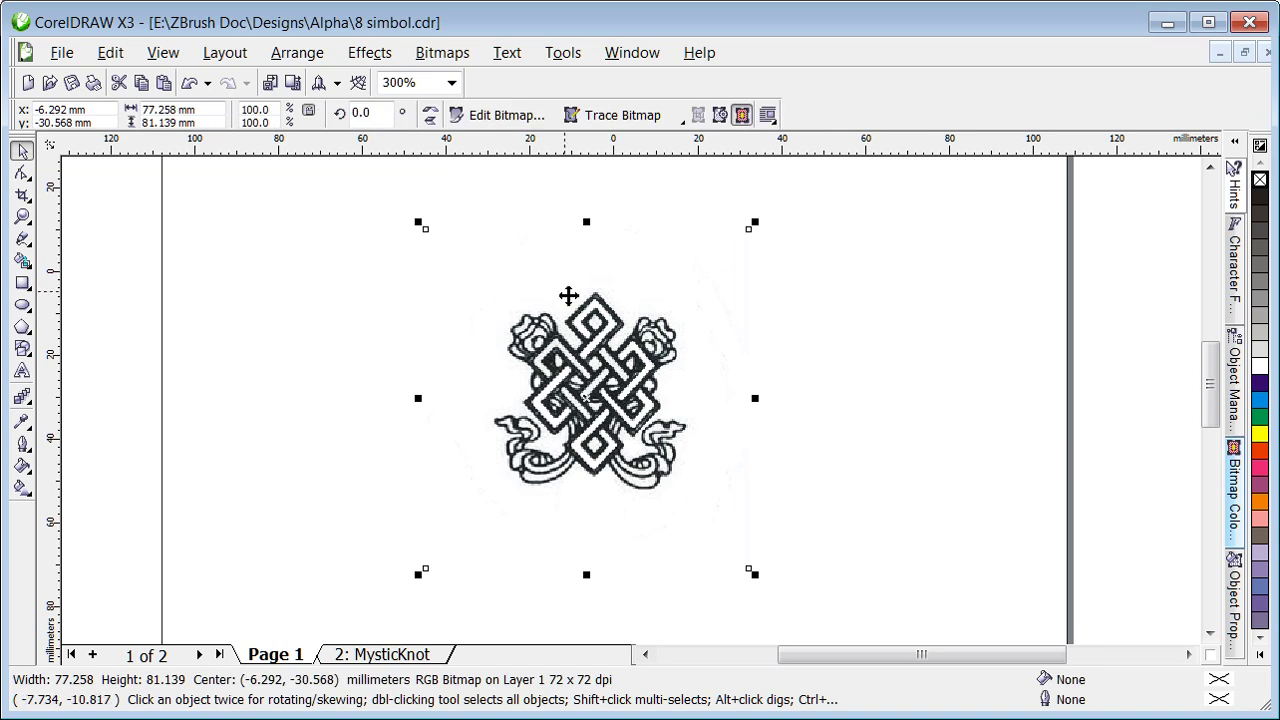
Step: Look over the Bitmaps menu, then show the Trace Bitmap style list on the property bar
left_click(440, 52)
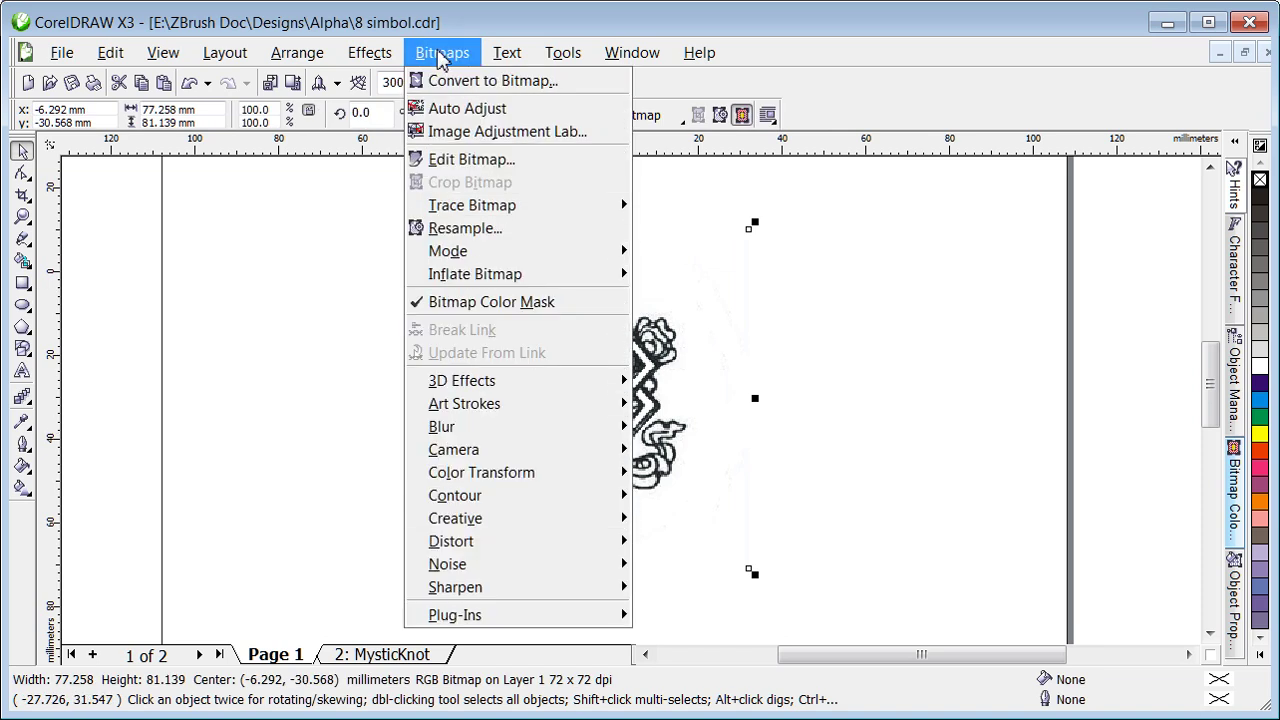
mouse_move(478, 210)
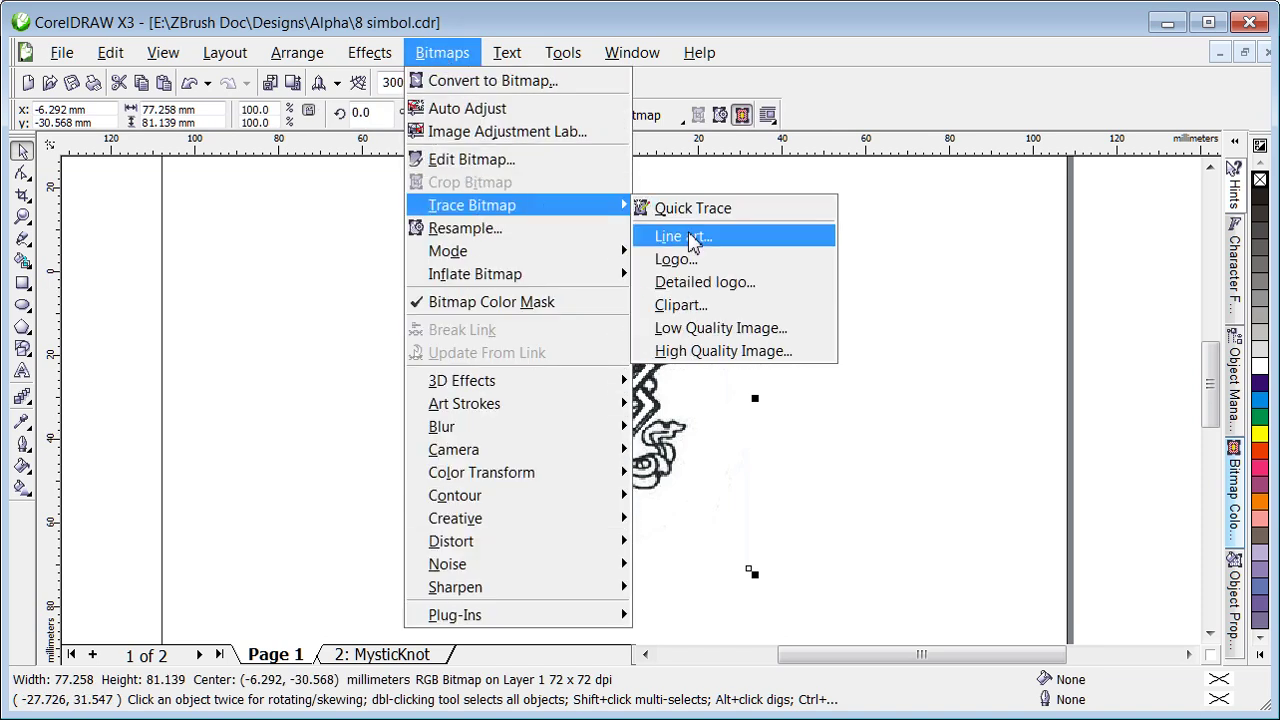
left_click(764, 34)
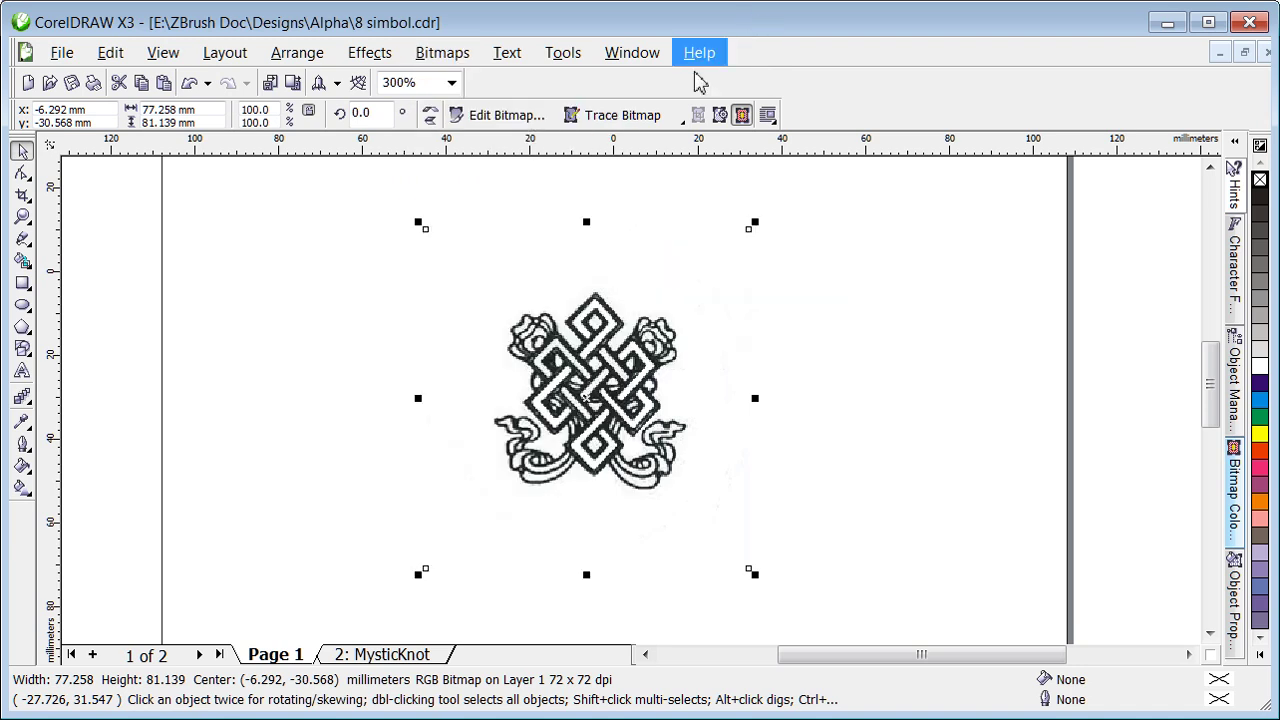
left_click(675, 115)
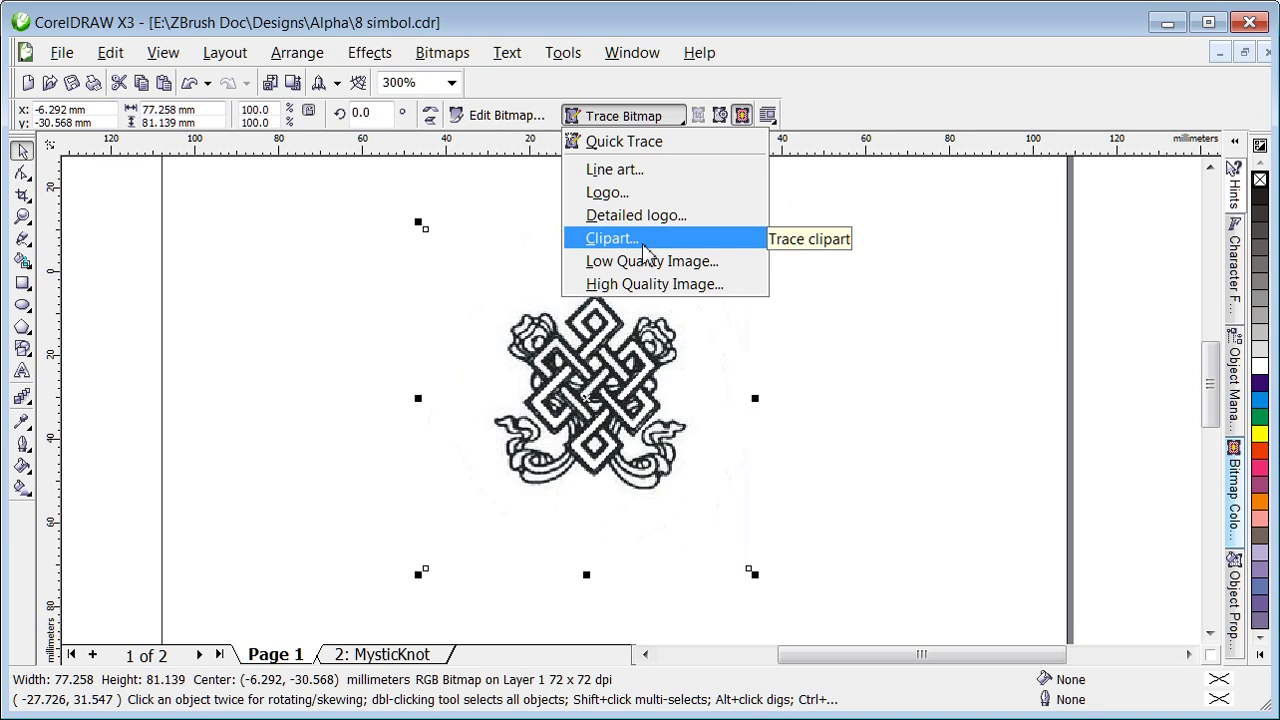
Step: Start a Clipart PowerTRACE in Black and White mode with background colour removed from the entire image
left_click(643, 242)
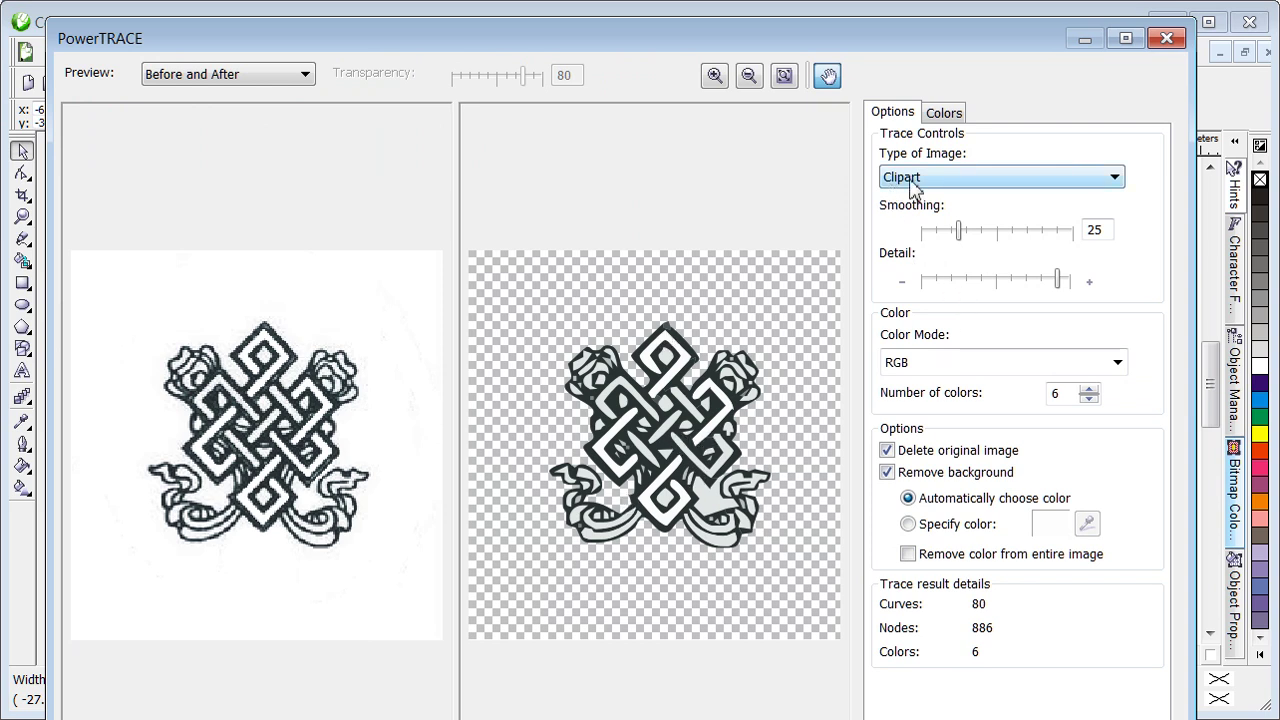
left_click(942, 113)
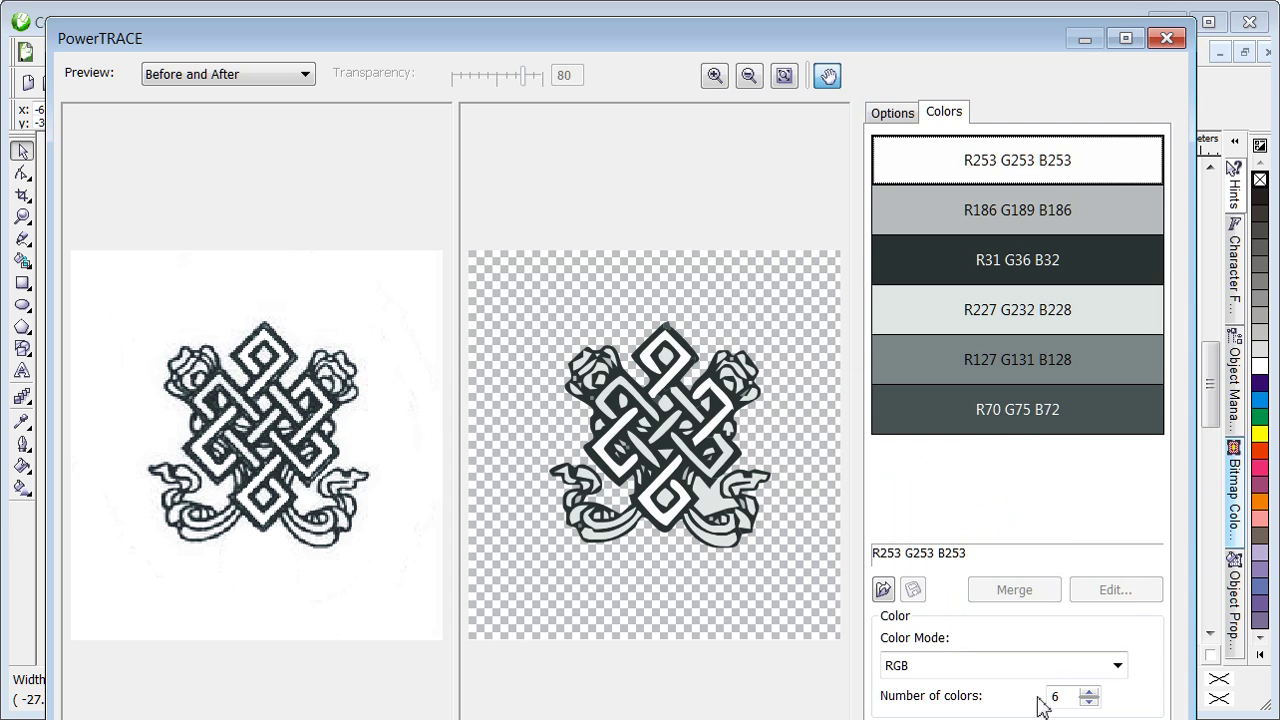
left_click(1120, 667)
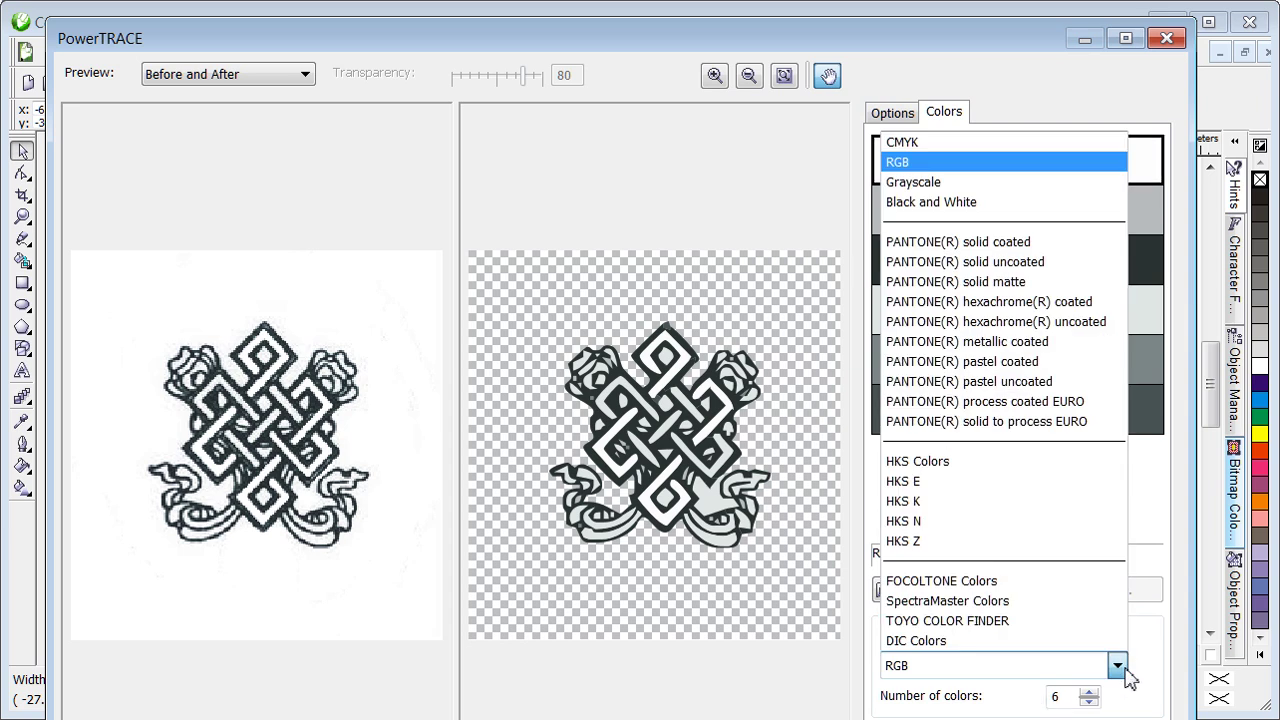
left_click(1020, 240)
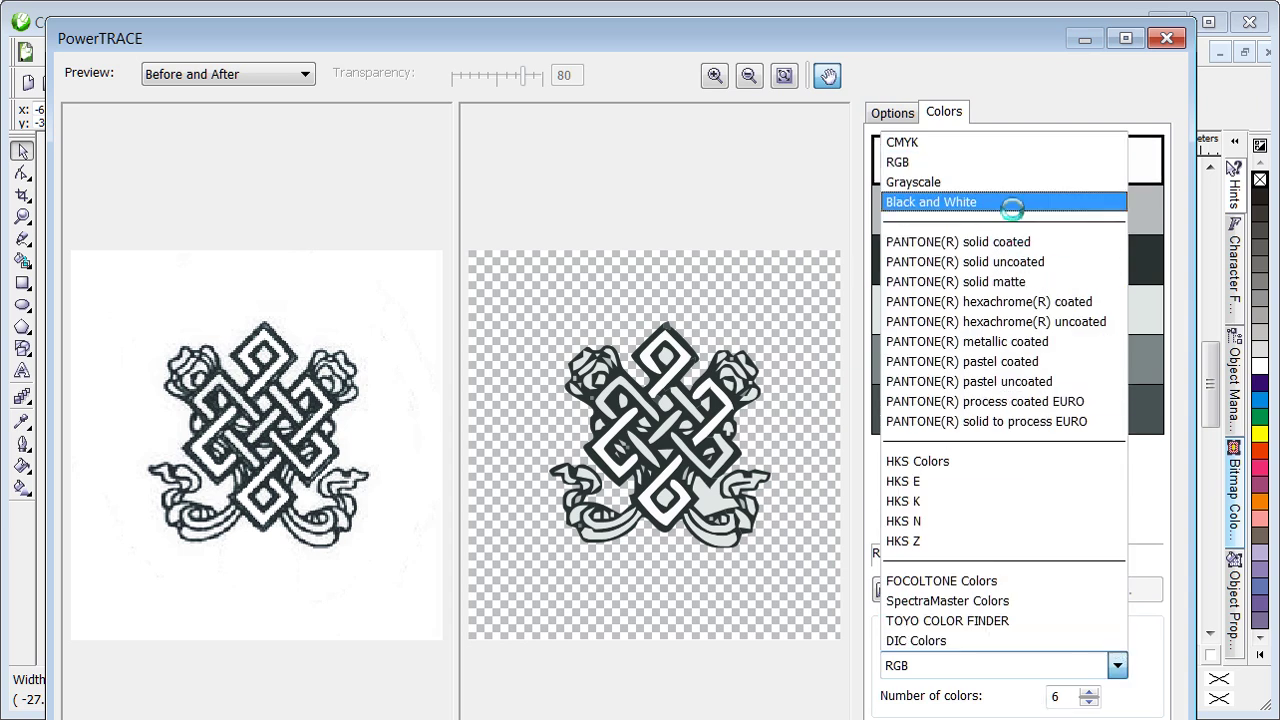
left_click(1007, 203)
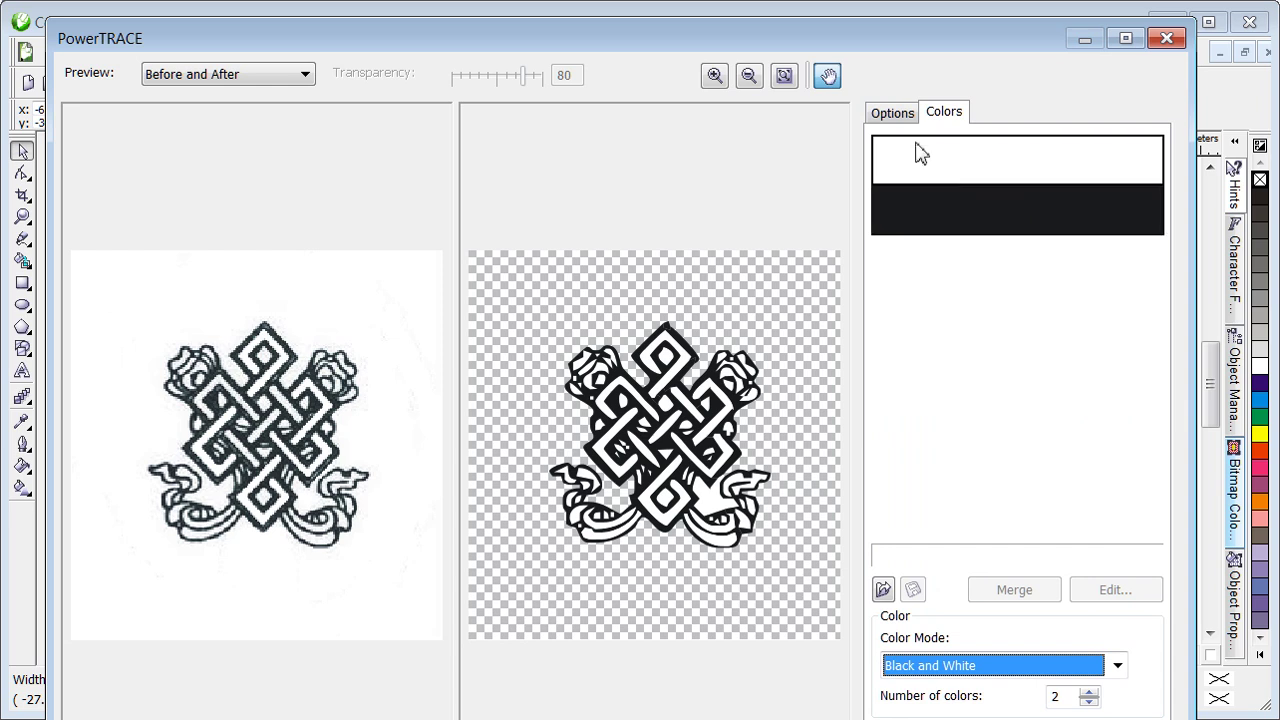
left_click(898, 117)
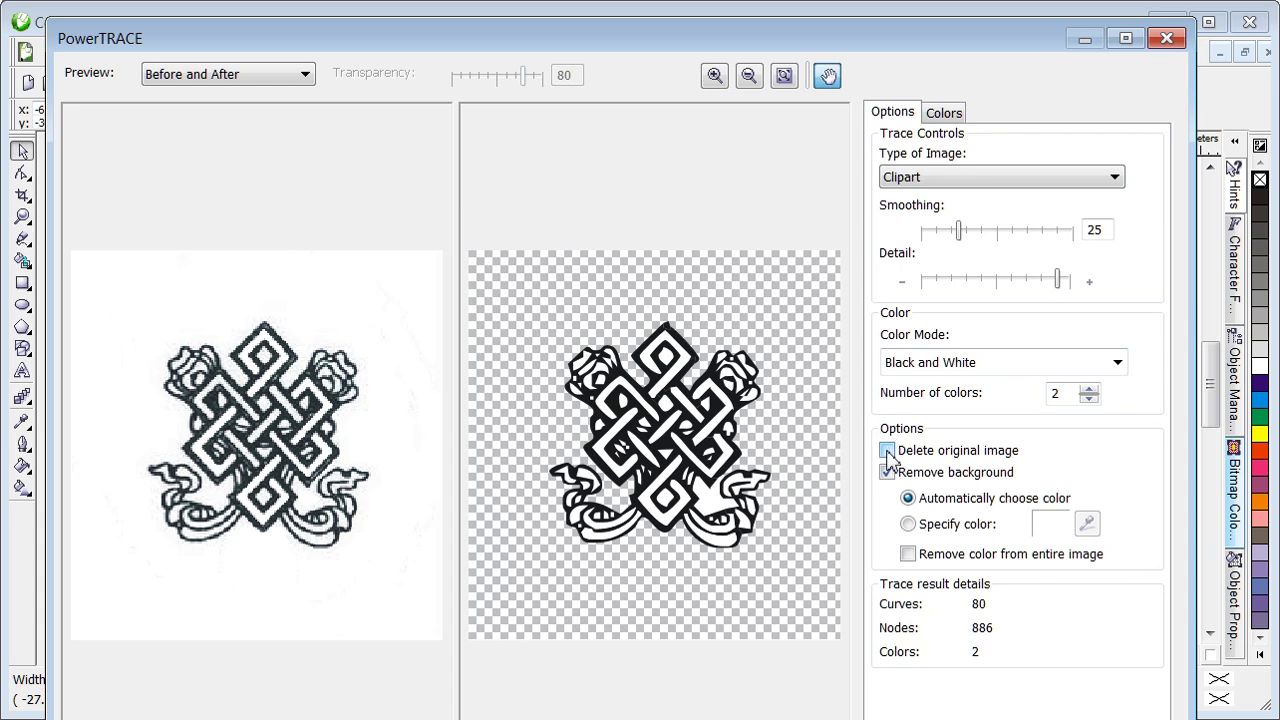
left_click(908, 555)
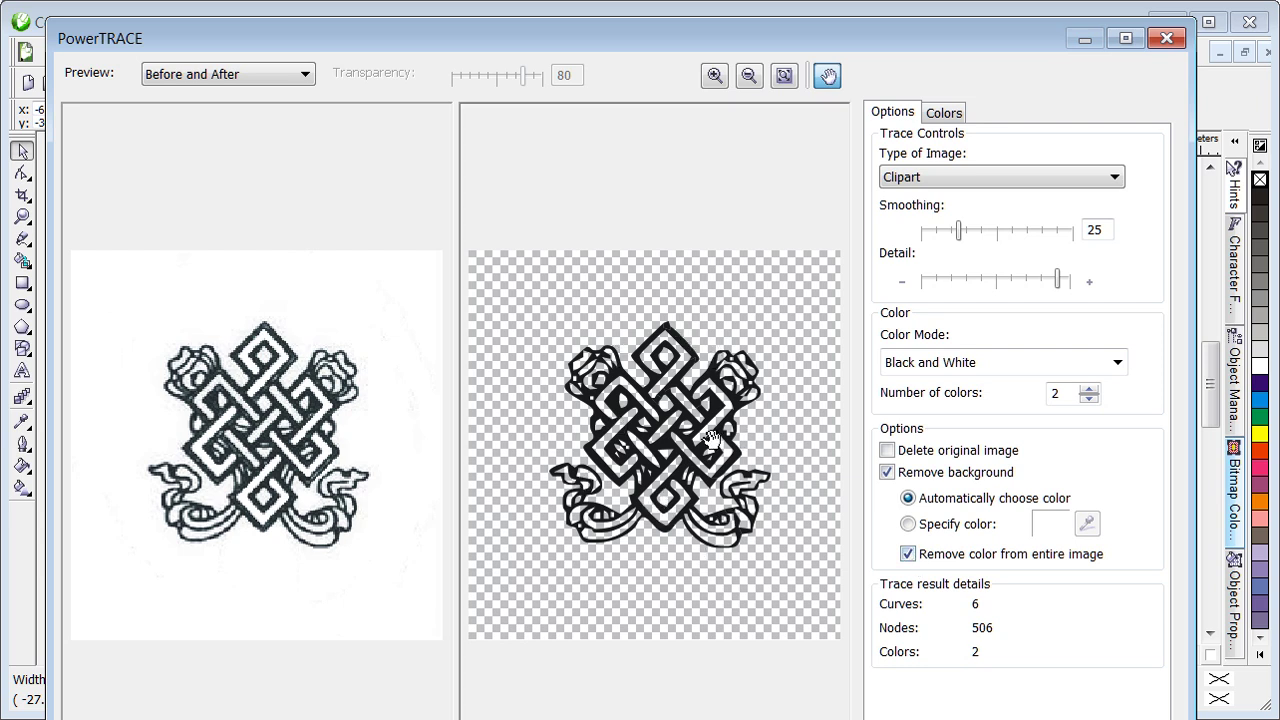
Step: Raise trace smoothing to 48, fine-tune the detail slider, and accept the trace
left_click_drag(957, 230, 996, 238)
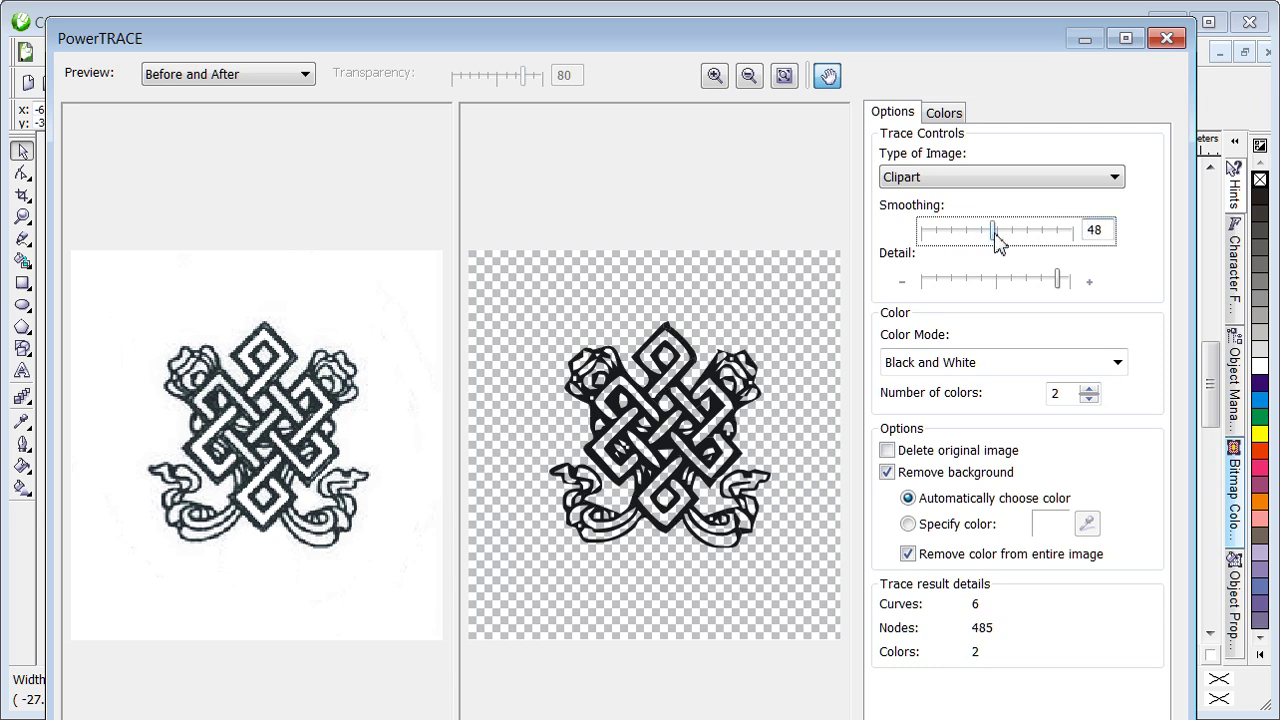
left_click_drag(1059, 282, 1033, 284)
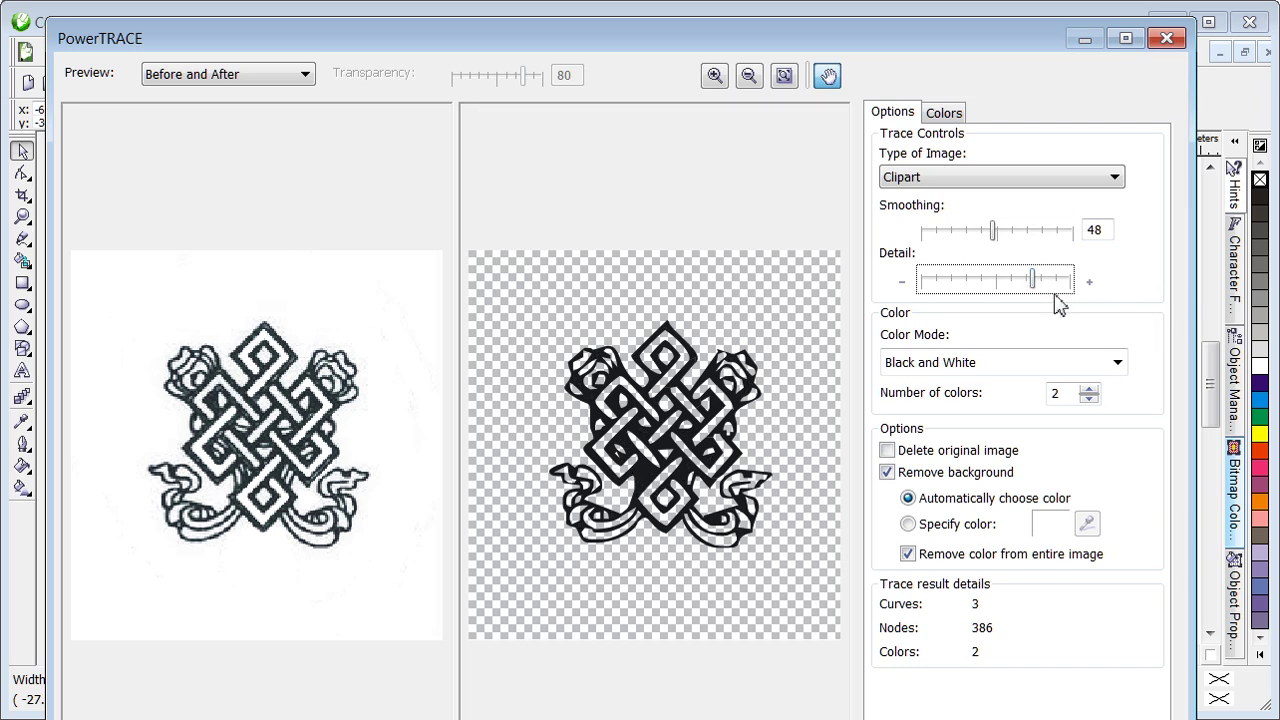
left_click_drag(1031, 288, 1042, 289)
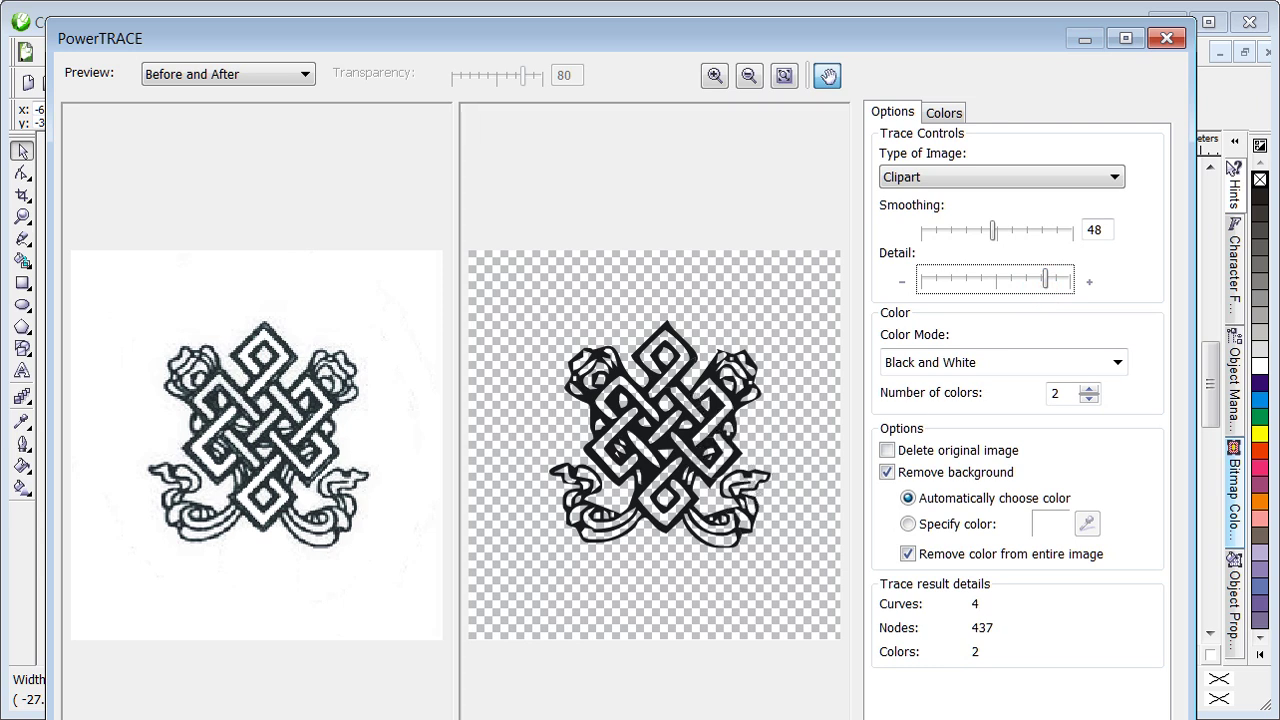
key("Return")
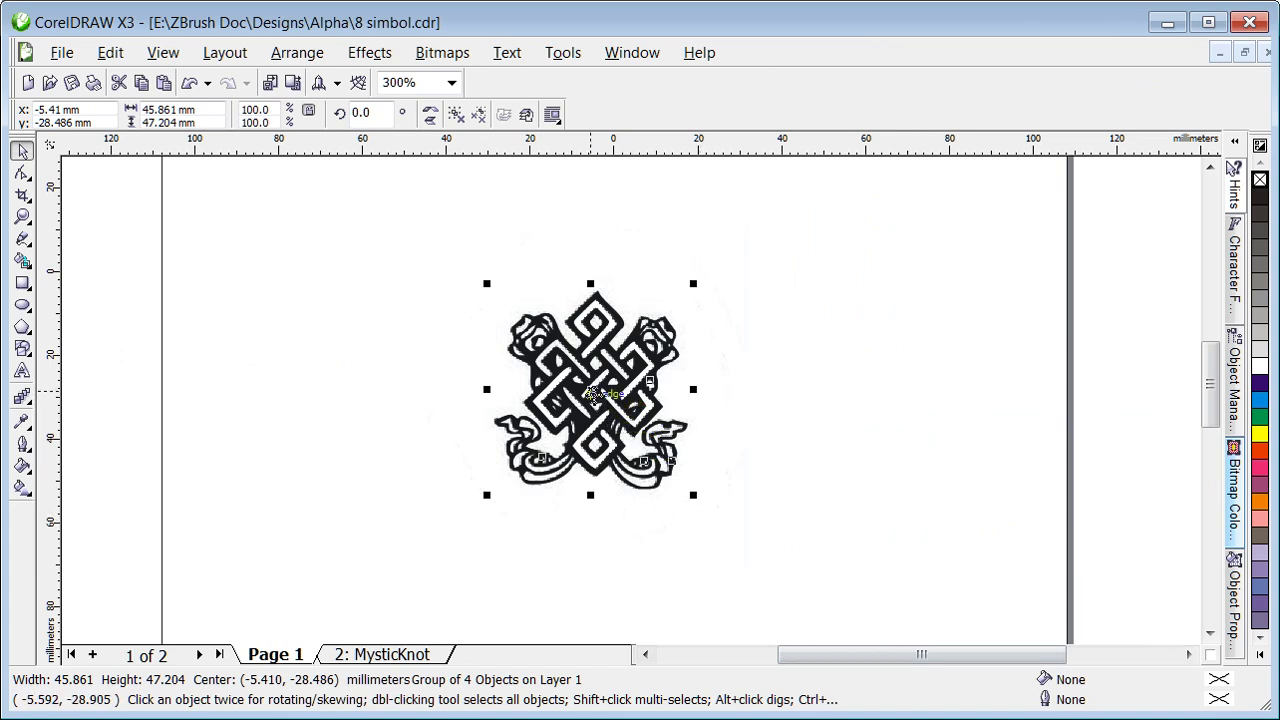
Step: Move the traced knot right of the original and switch to the MysticKnot page
left_click_drag(592, 393, 850, 379)
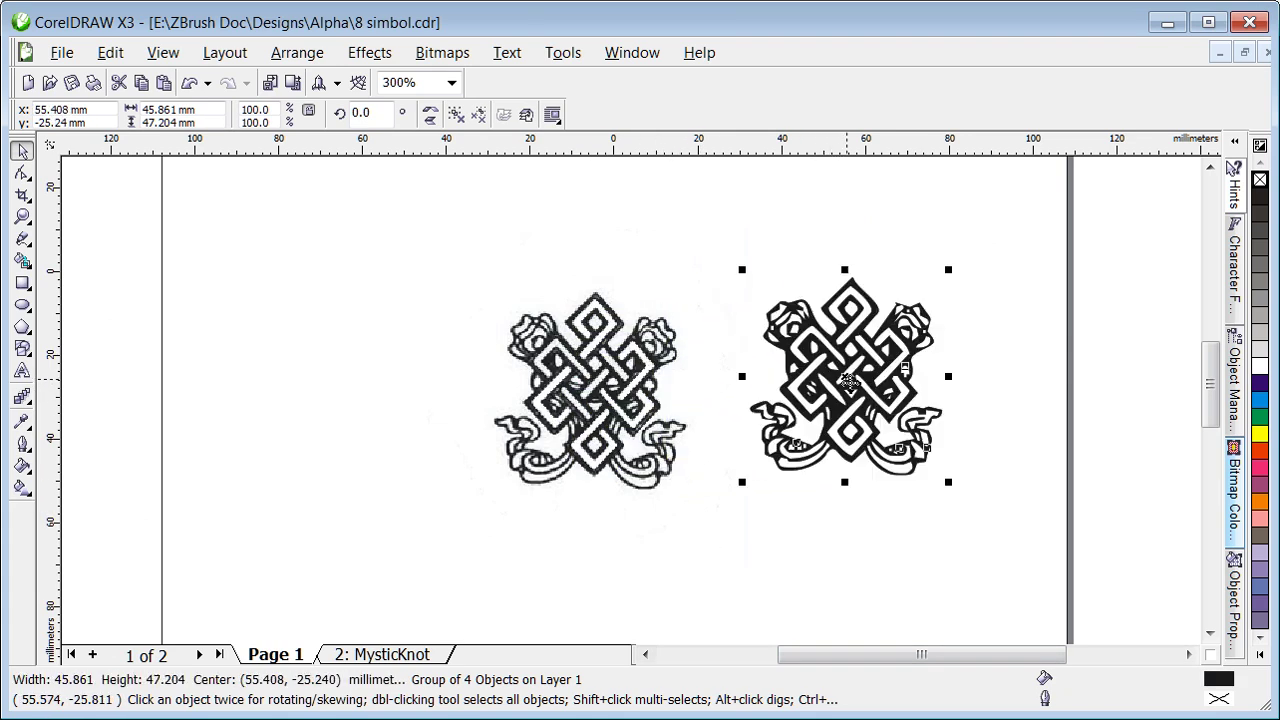
left_click(949, 545)
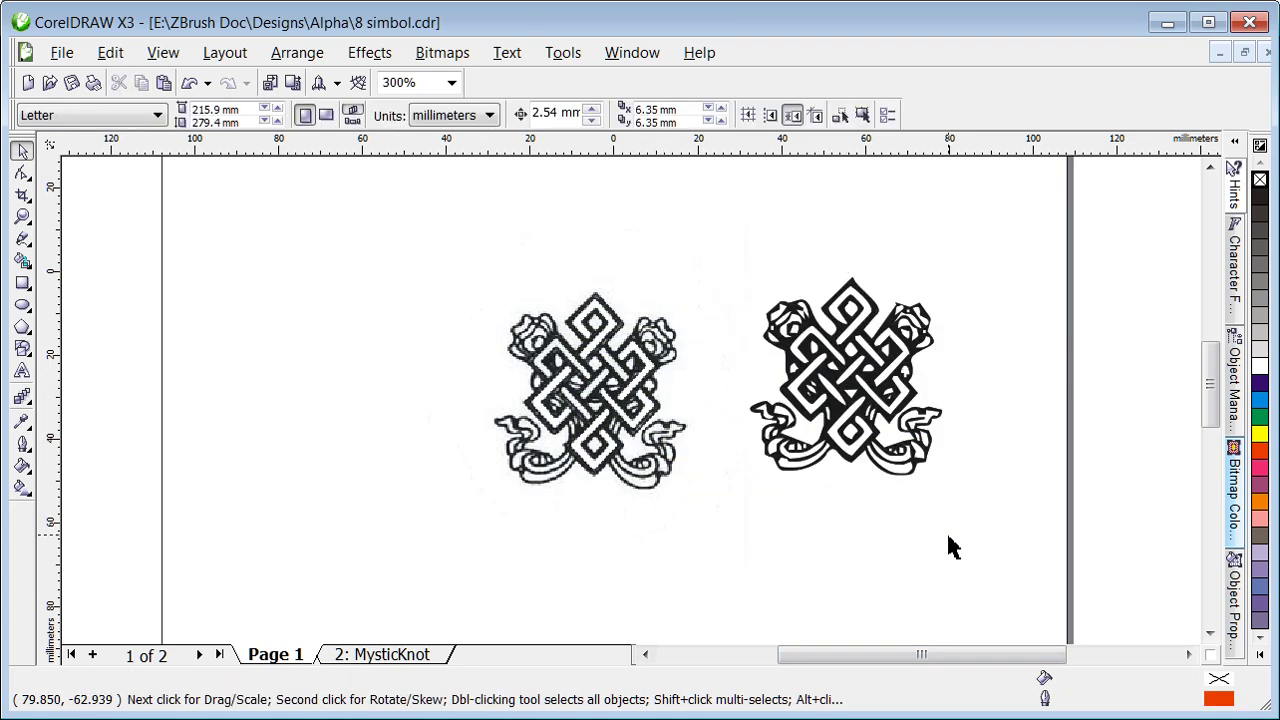
left_click(384, 655)
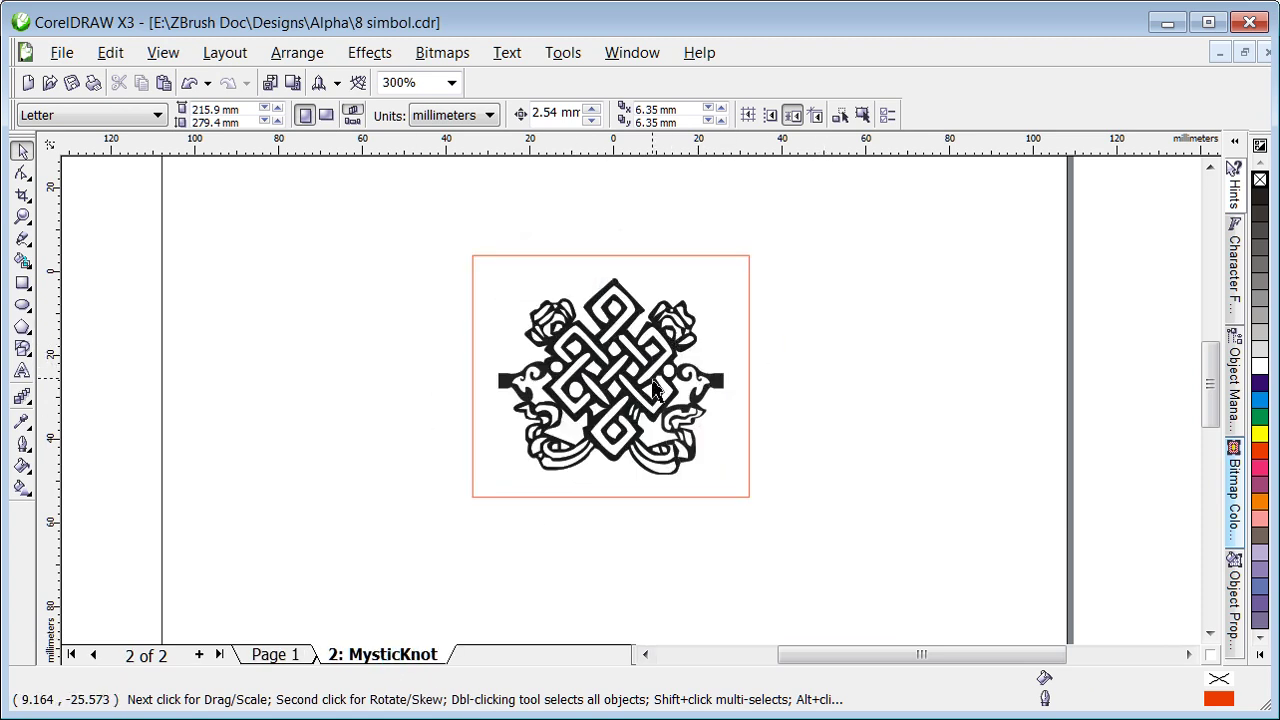
scroll(659, 391, "up", 1)
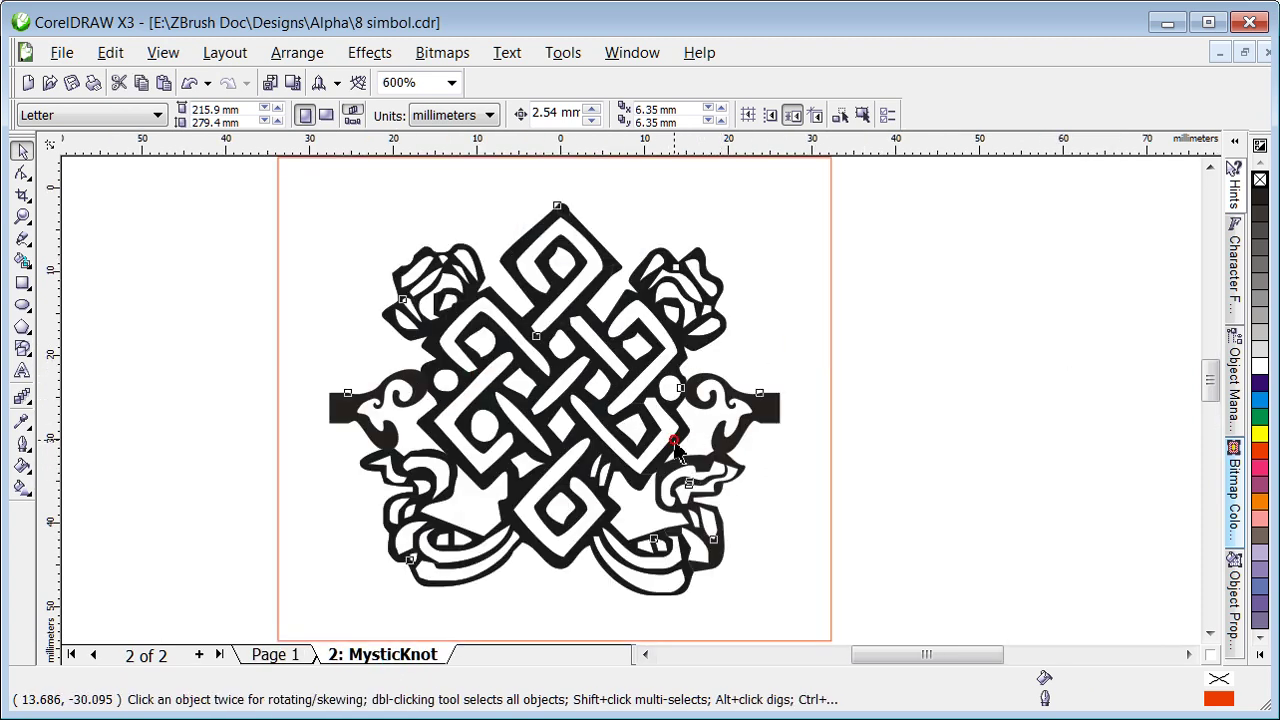
Step: Ungroup the knot artwork into 11 objects and select the 106-node main curve for node editing
left_click(685, 460)
left_click(23, 174)
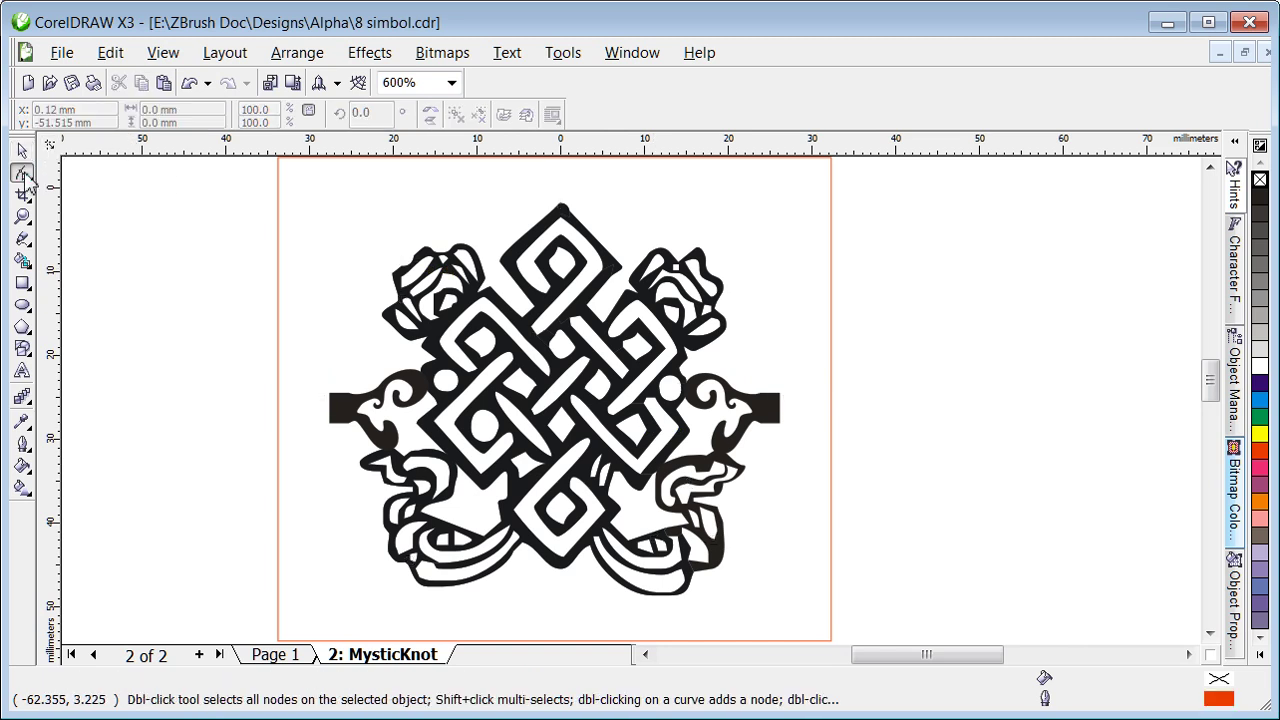
left_click(205, 243)
key("space")
left_click(580, 438)
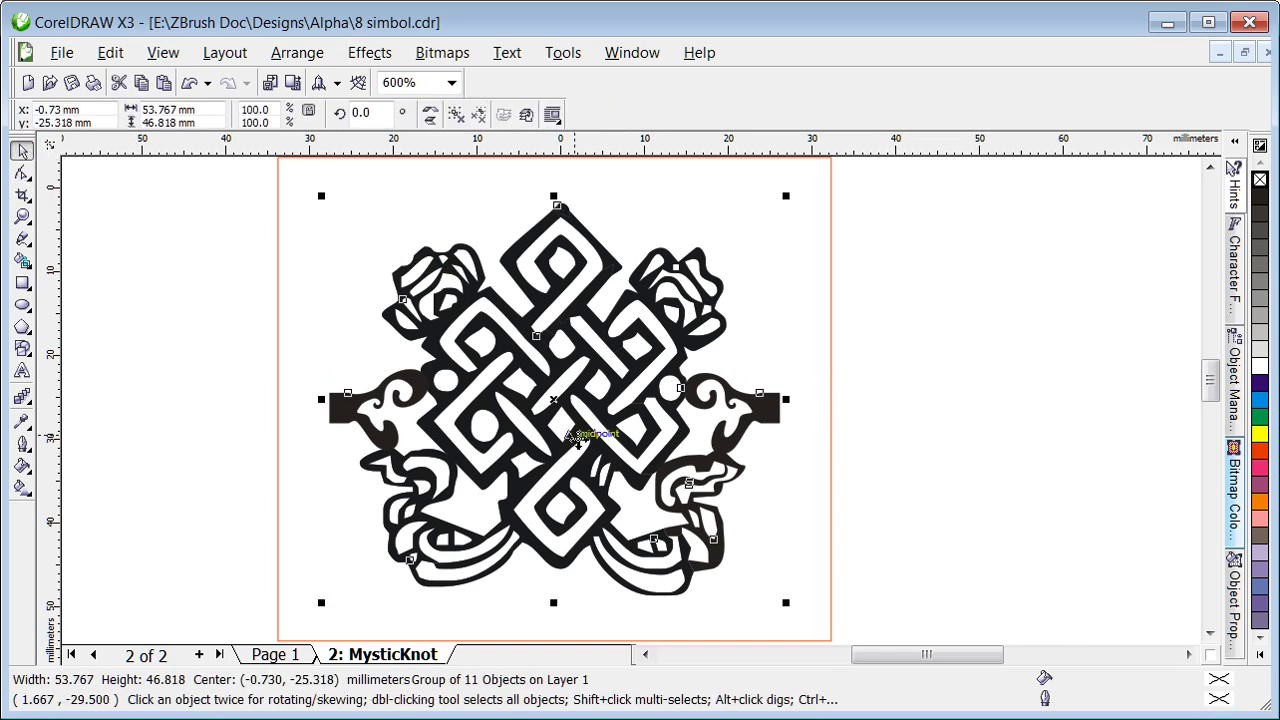
left_click(481, 114)
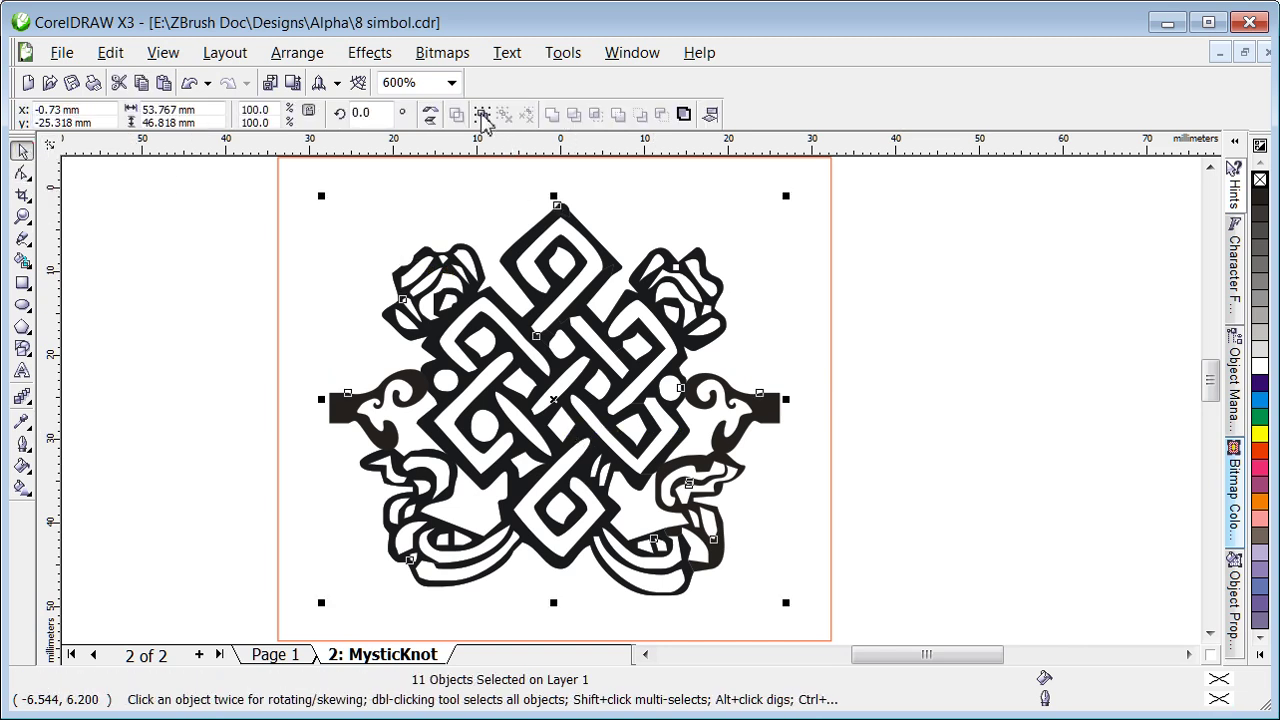
left_click(23, 174)
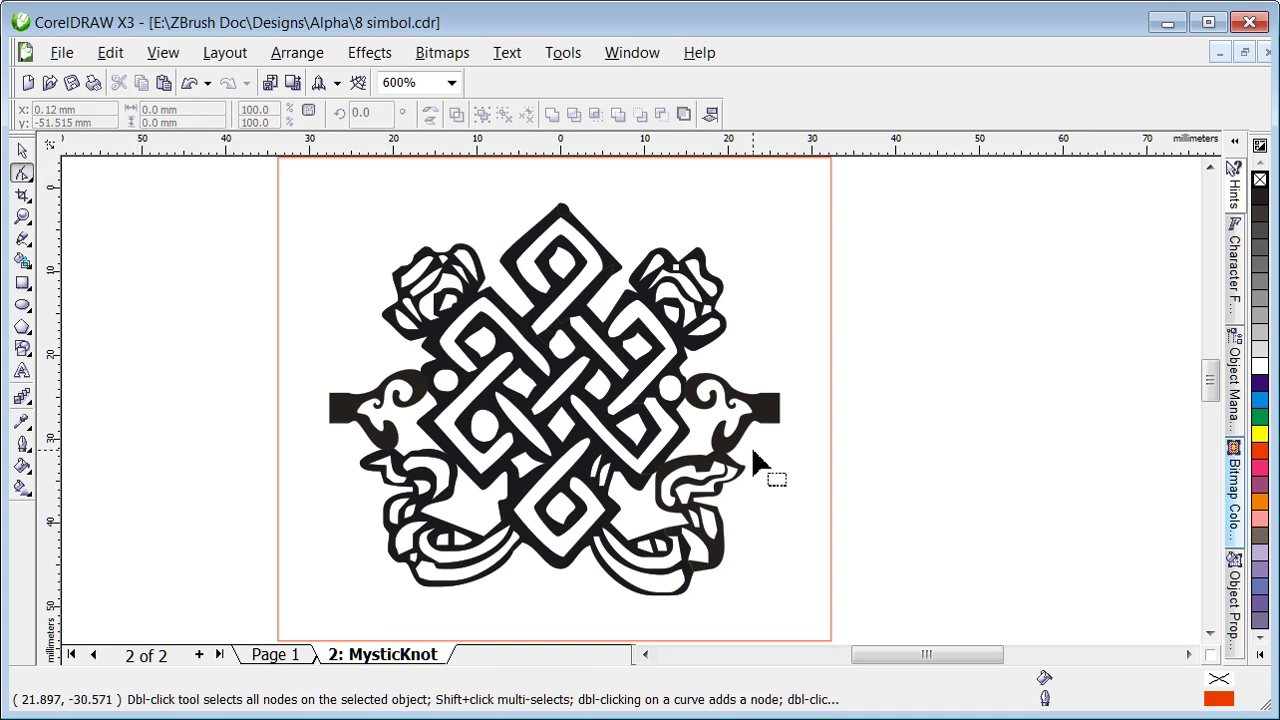
left_click(680, 425)
scroll(688, 424, "up", 1)
Step: Nudge a node on the knot's right outline slightly to the right
scroll(631, 405, "up", 1)
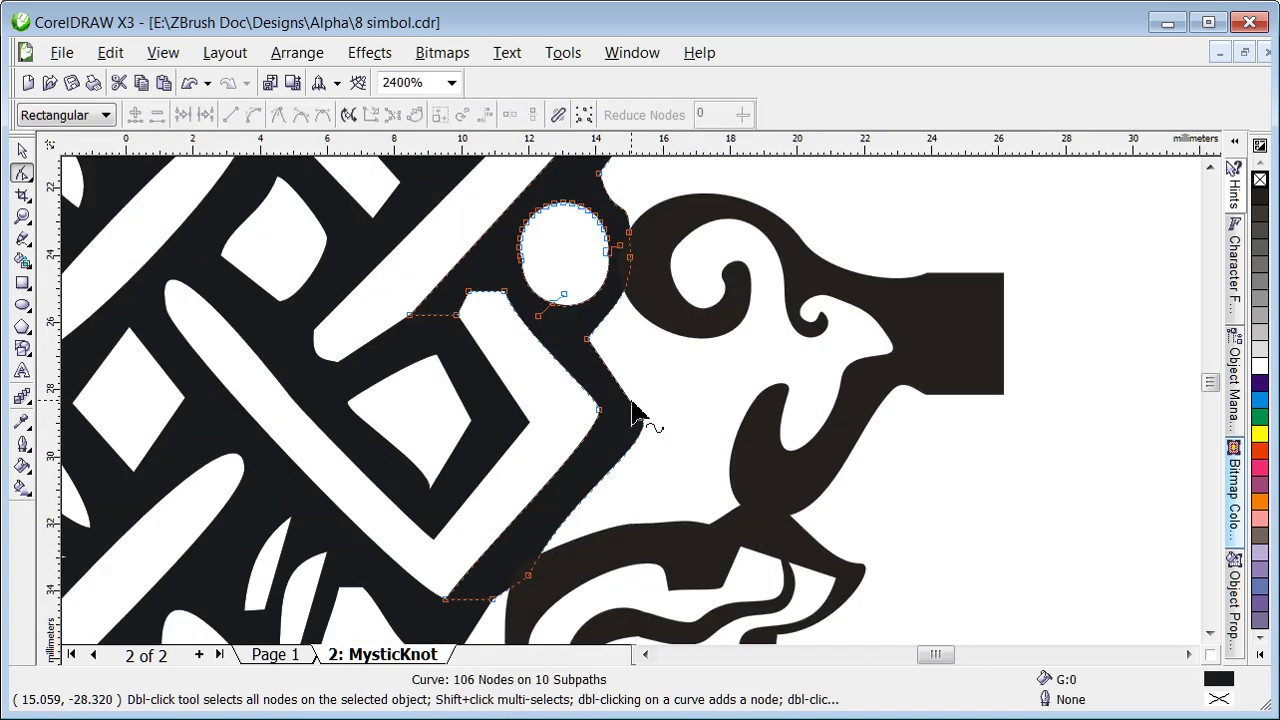
left_click(638, 420)
mouse_move(638, 420)
left_mouse_down()
mouse_move(669, 424)
mouse_move(656, 422)
left_mouse_up()
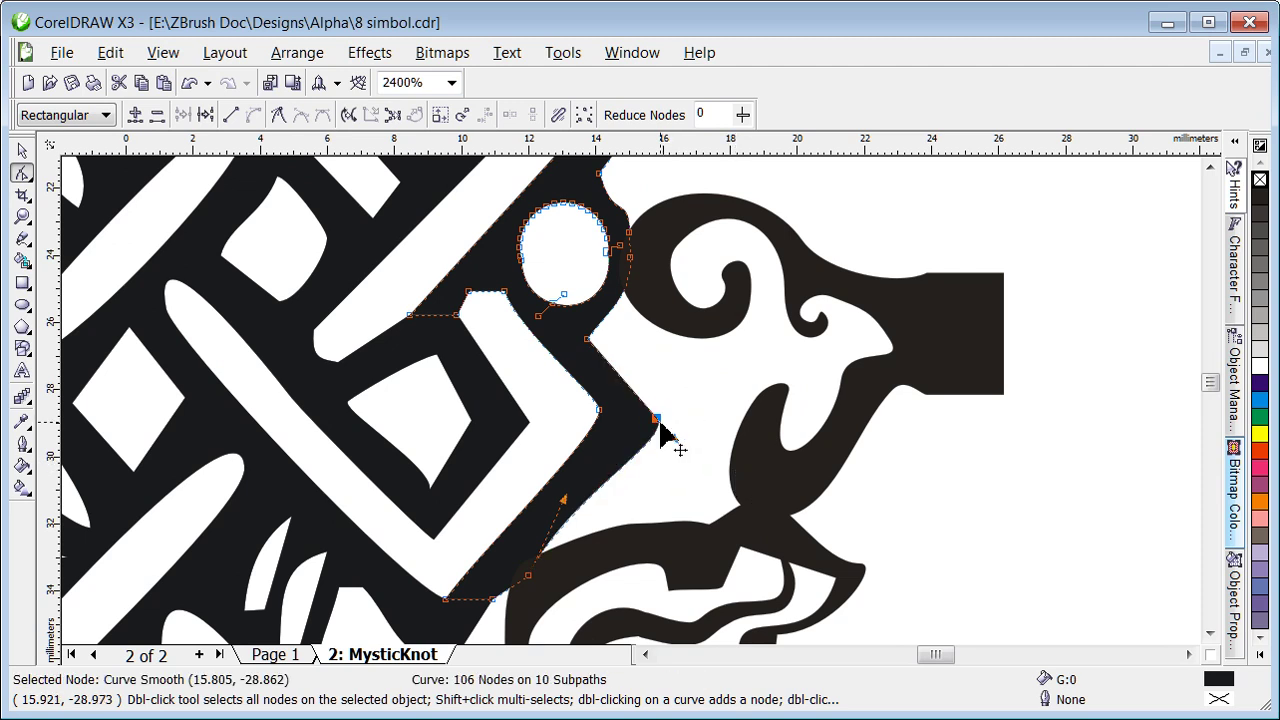
scroll(633, 403, "down", 1)
scroll(633, 405, "down", 3)
left_click(23, 150)
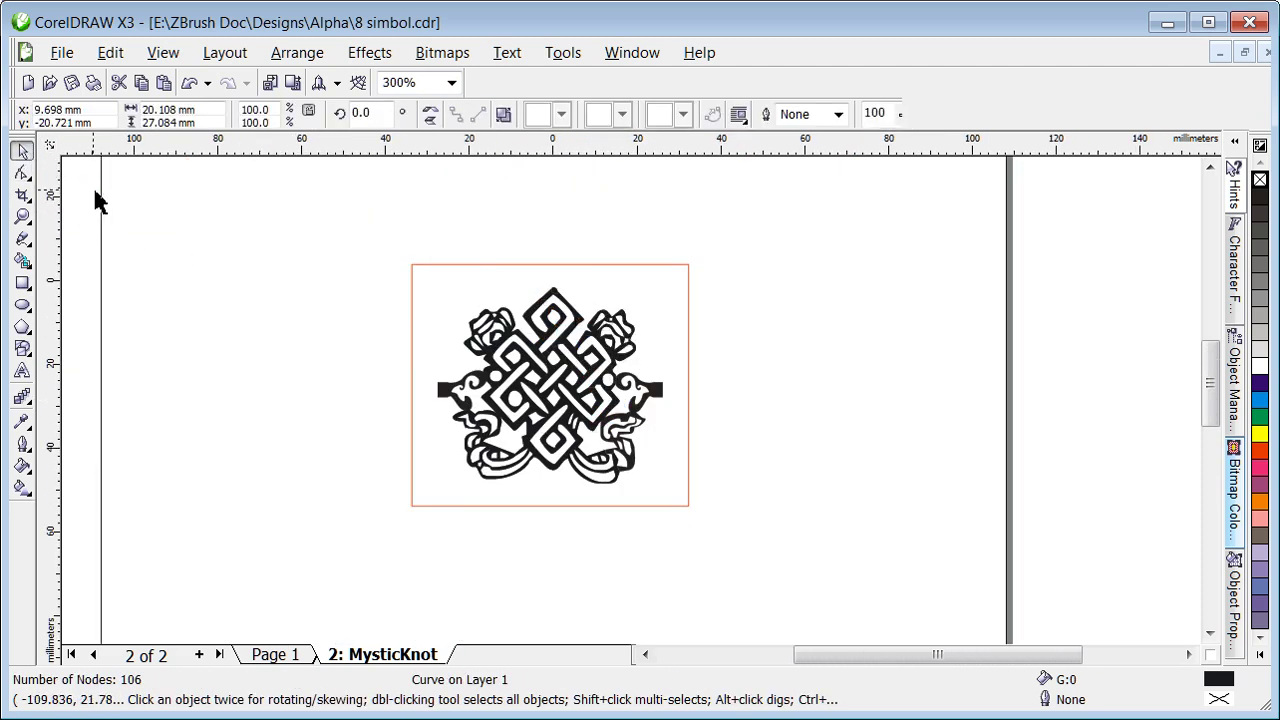
left_click(94, 194)
Step: Inspect the 21-node scroll curve beside the knot in node-edit mode, then deselect it
scroll(633, 410, "up", 2)
left_click(556, 460)
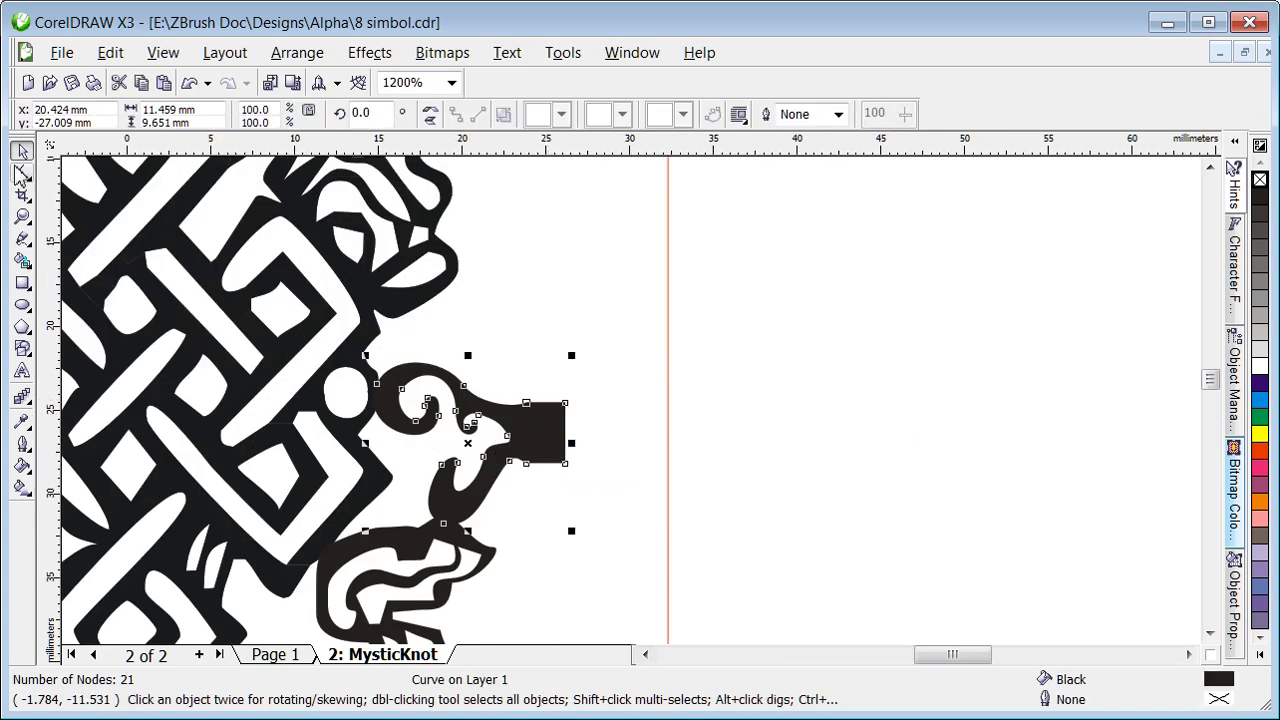
key("F10")
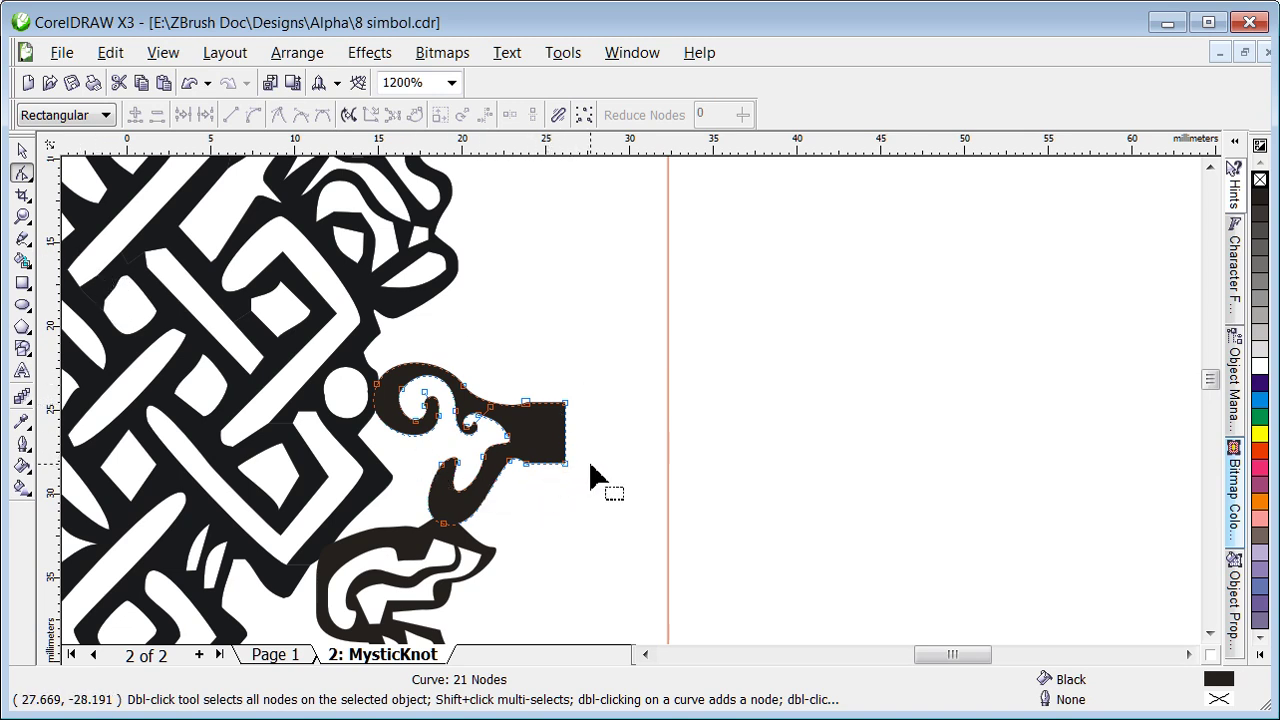
left_click(22, 150)
left_click(693, 314)
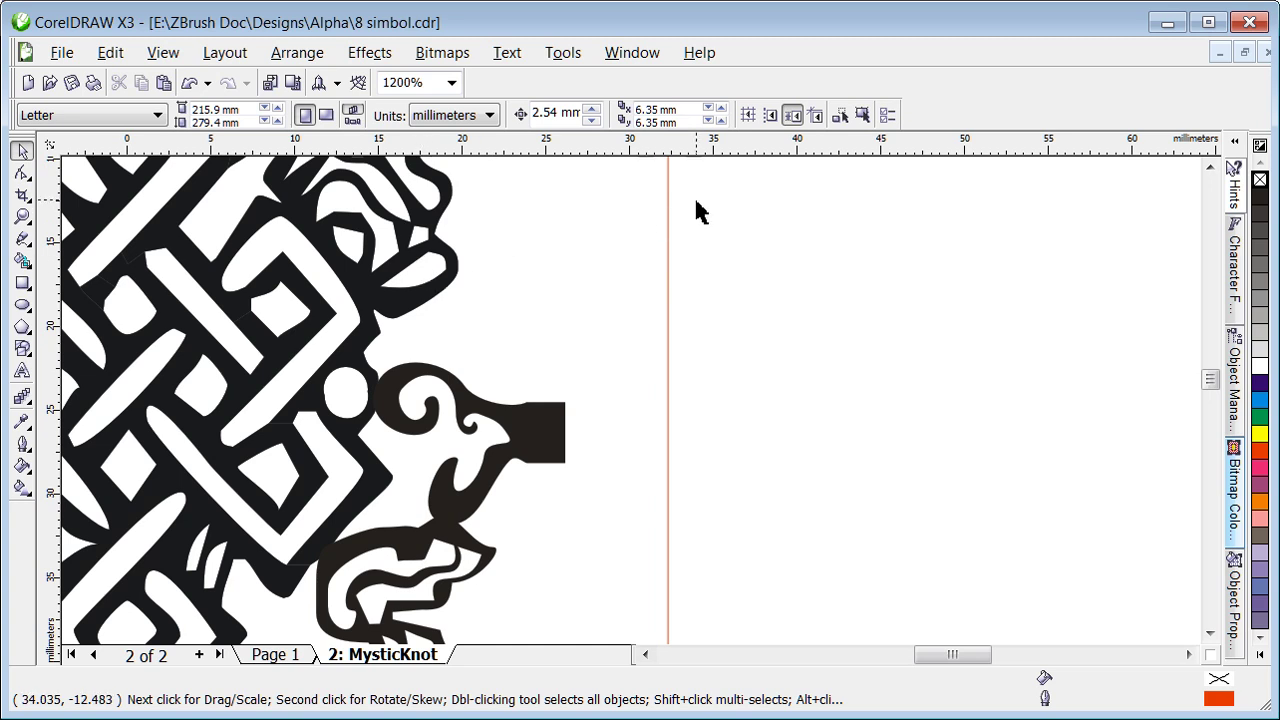
Step: Draw a 3-node freehand curve right of the border, leaving its 1.0 pt outline unchanged
left_click(22, 239)
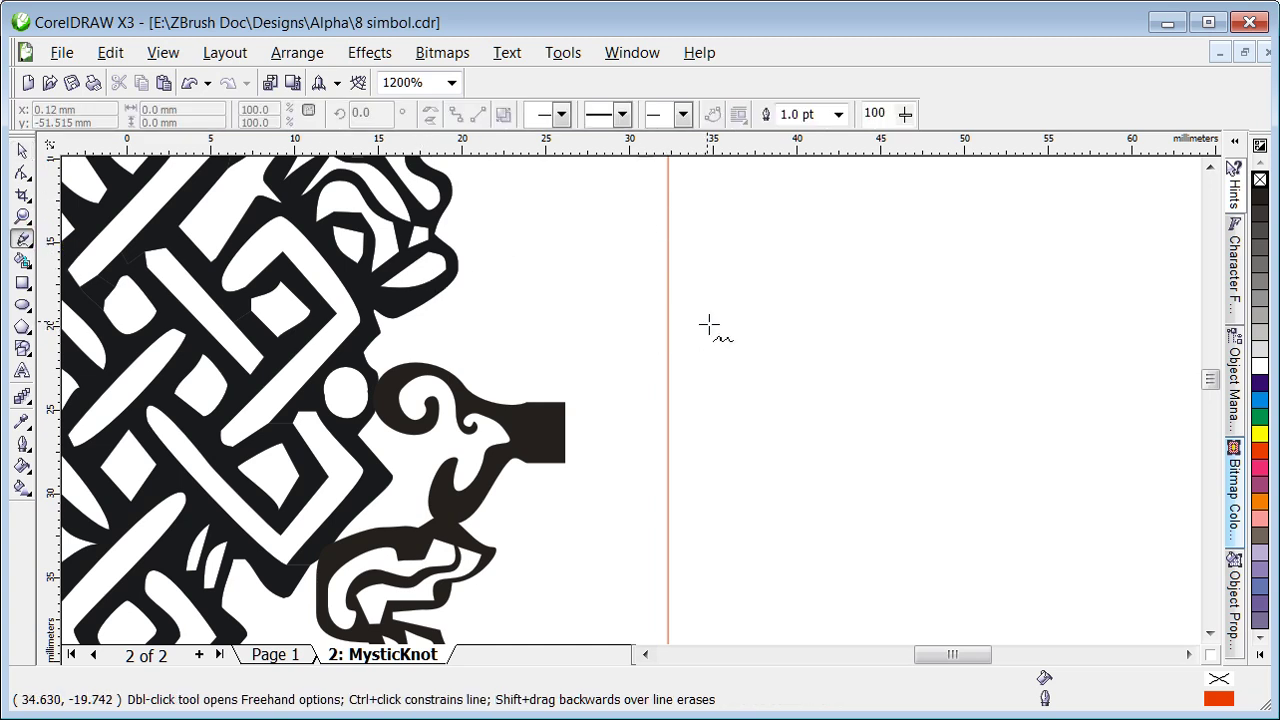
mouse_move(709, 322)
left_mouse_down()
mouse_move(846, 318)
mouse_move(934, 382)
left_mouse_up()
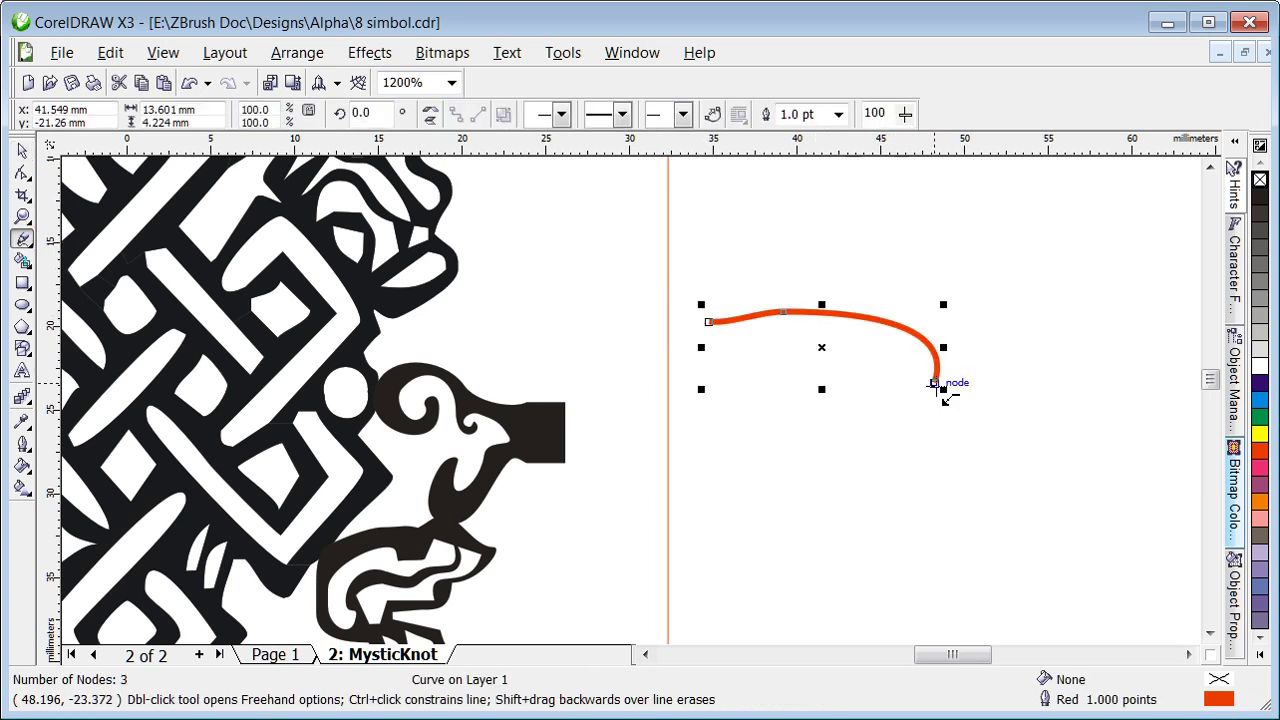
left_click(838, 114)
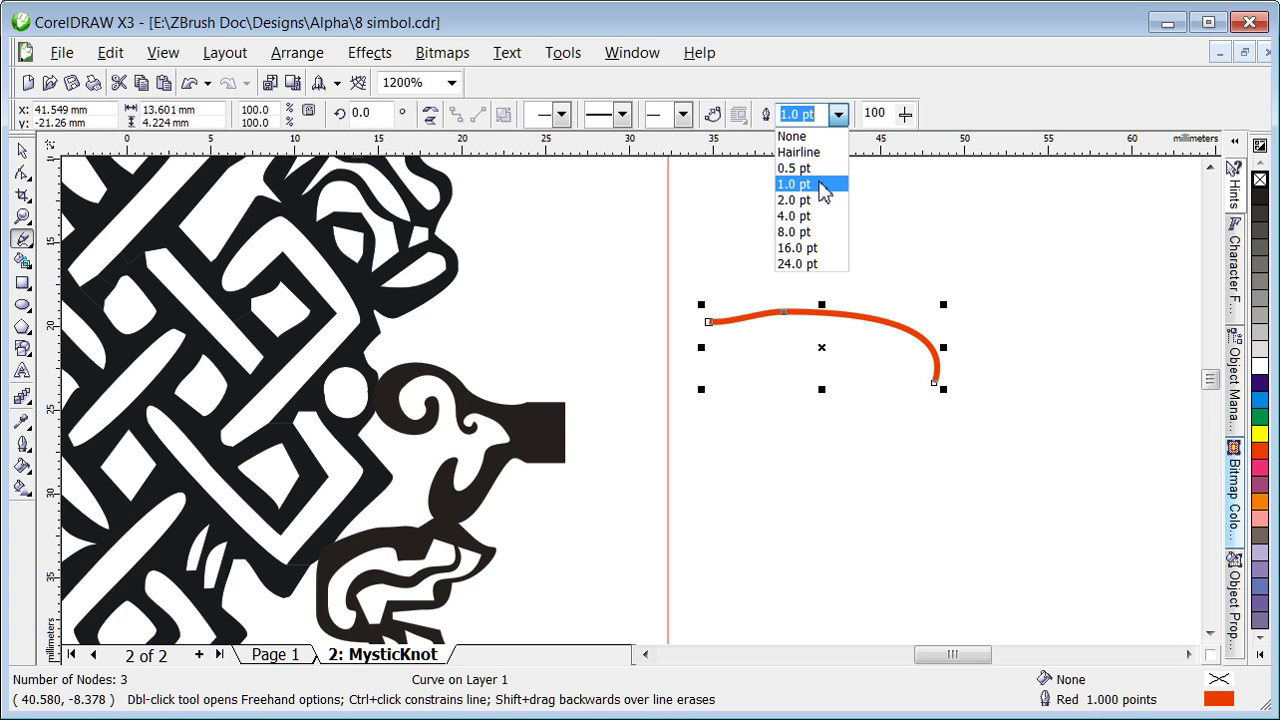
left_click(905, 216)
left_click(22, 150)
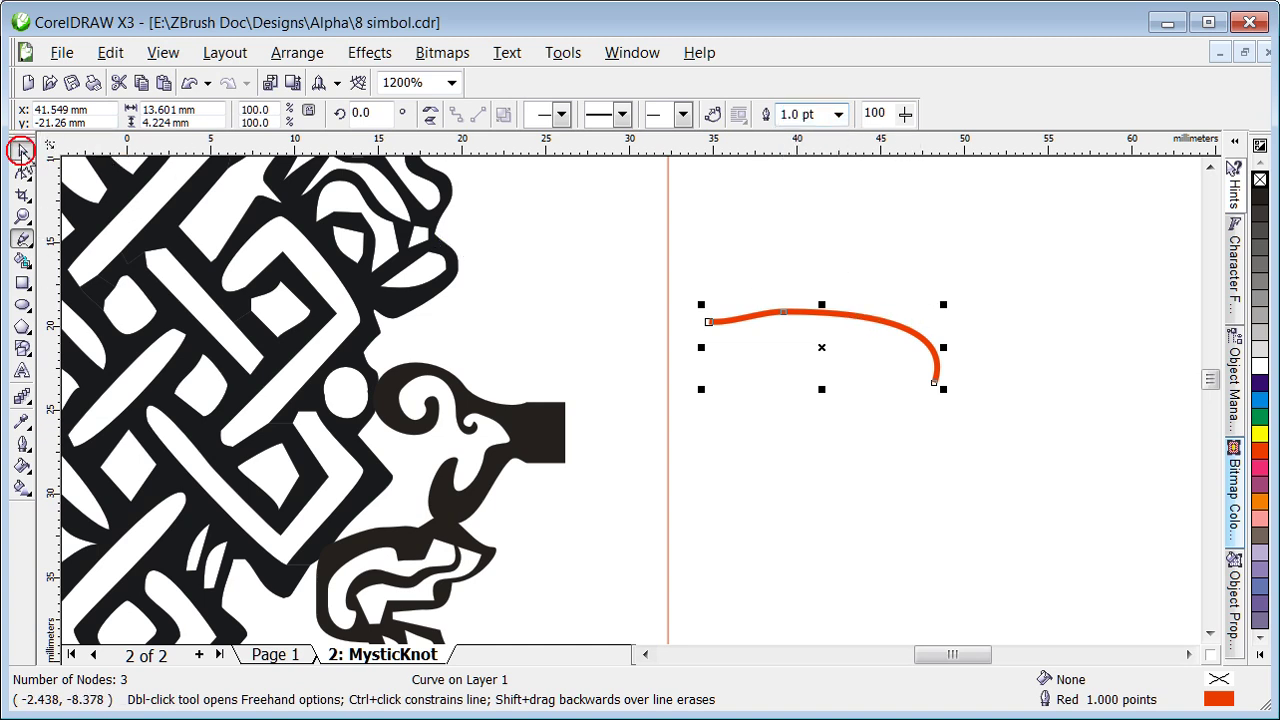
scroll(575, 422, "down", 2)
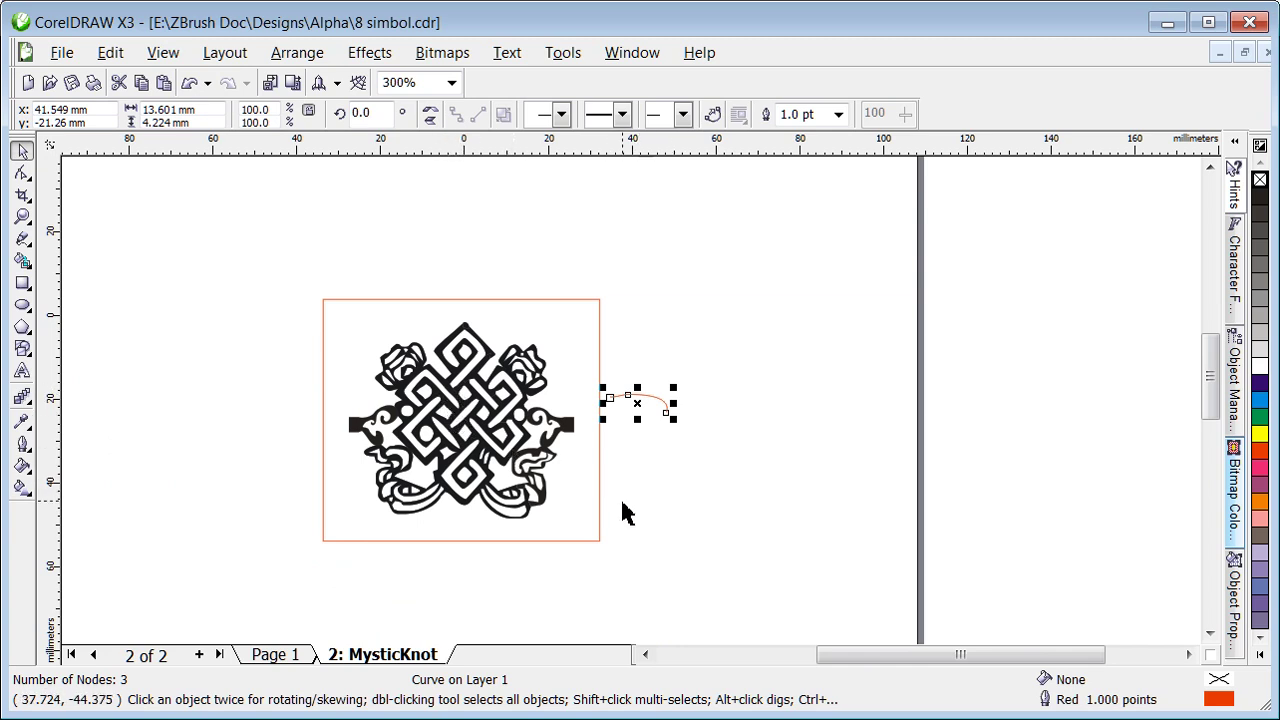
Step: Delete the stray red curve and marquee-select the knot together with its rectangle border
key("Delete")
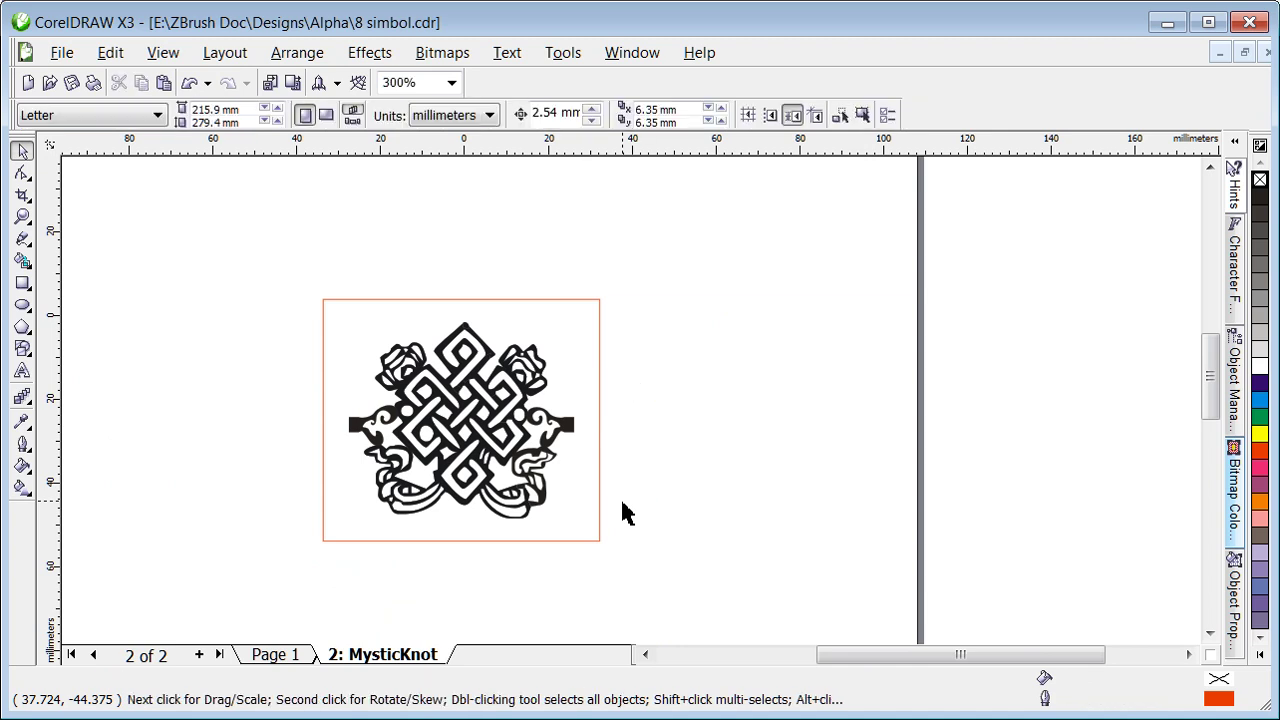
left_click(597, 543)
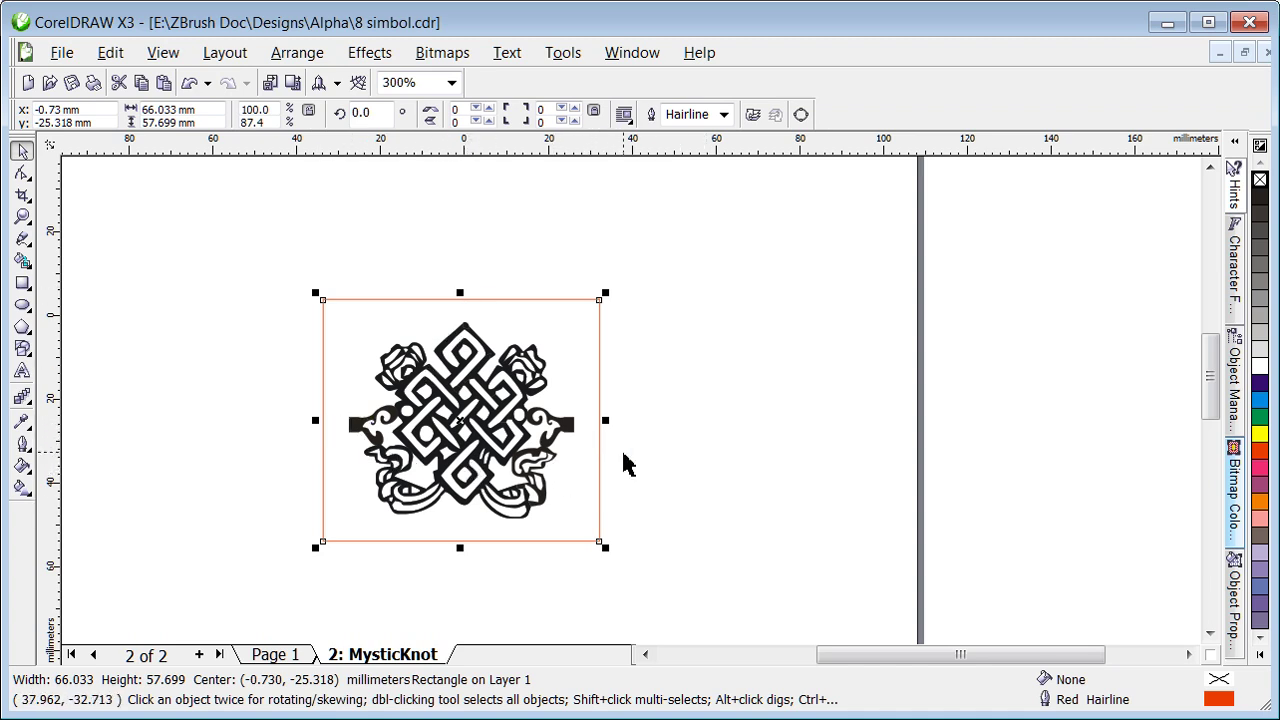
key("Escape")
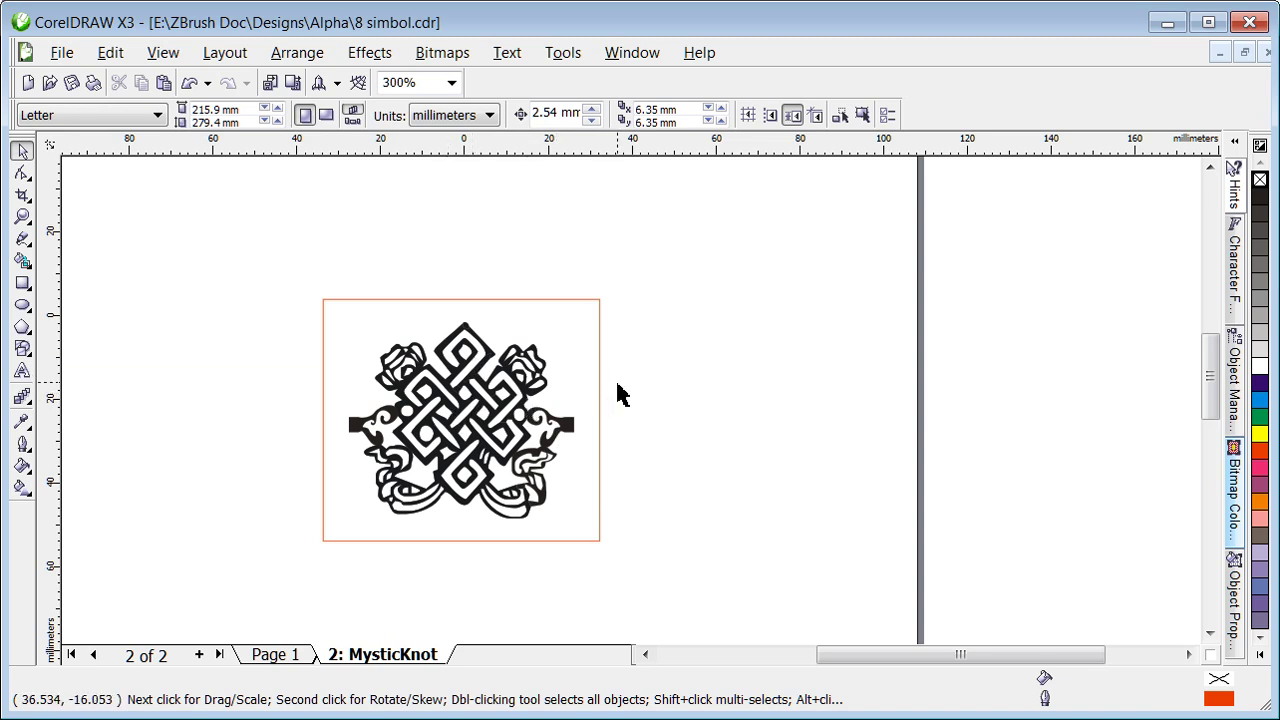
left_click_drag(200, 230, 703, 573)
Step: Export the selection as JPEG '8 simbol.jpg' into TEST, accepting the bitmap conversion settings
left_click(60, 52)
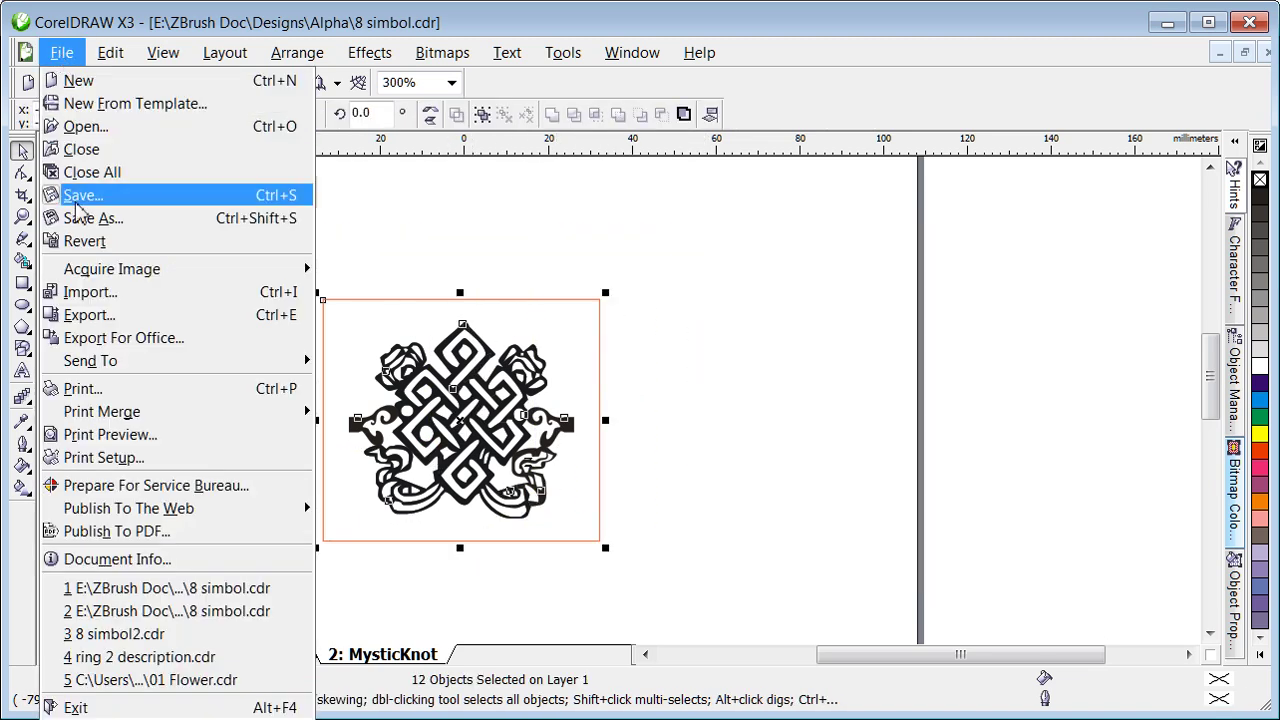
left_click(117, 317)
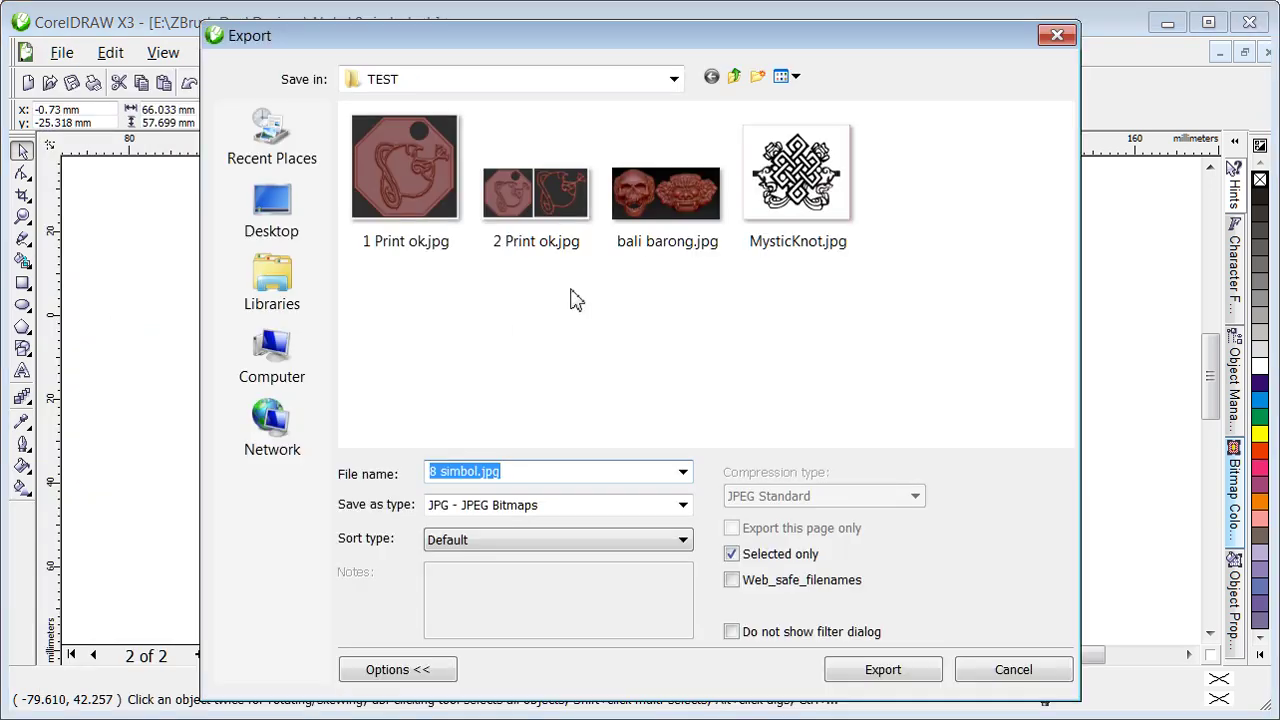
left_click(912, 670)
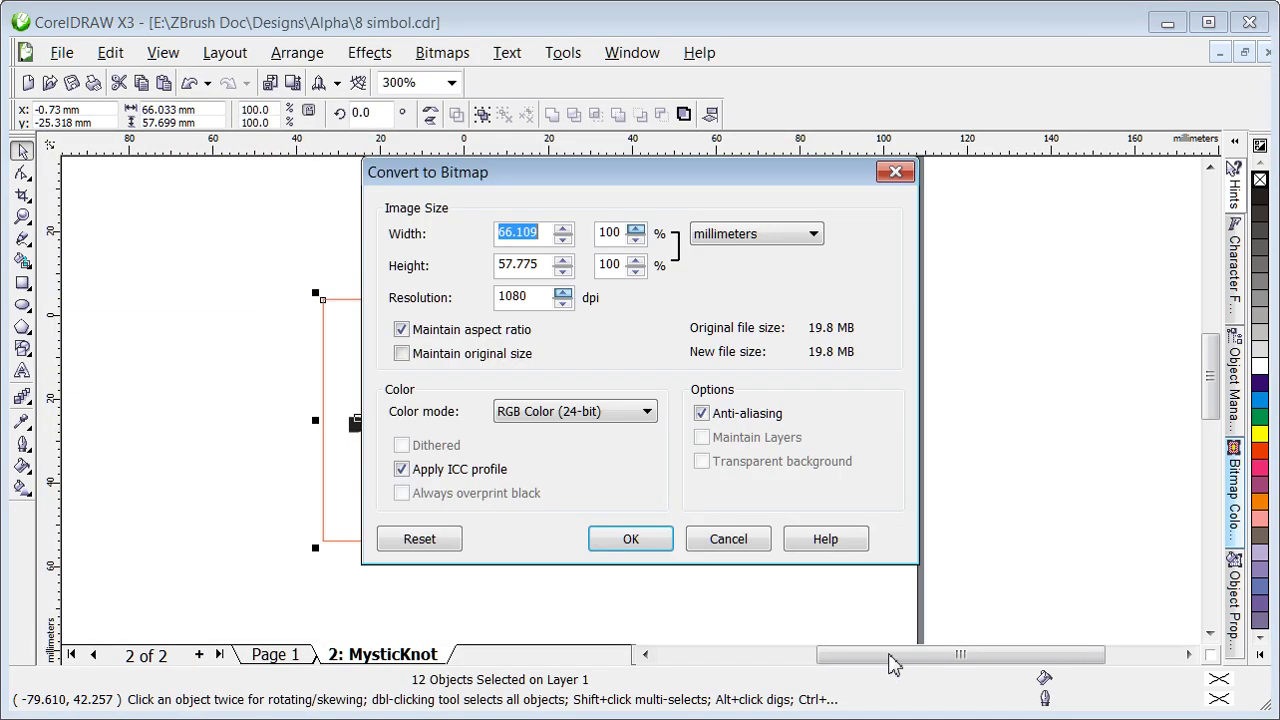
left_click(652, 540)
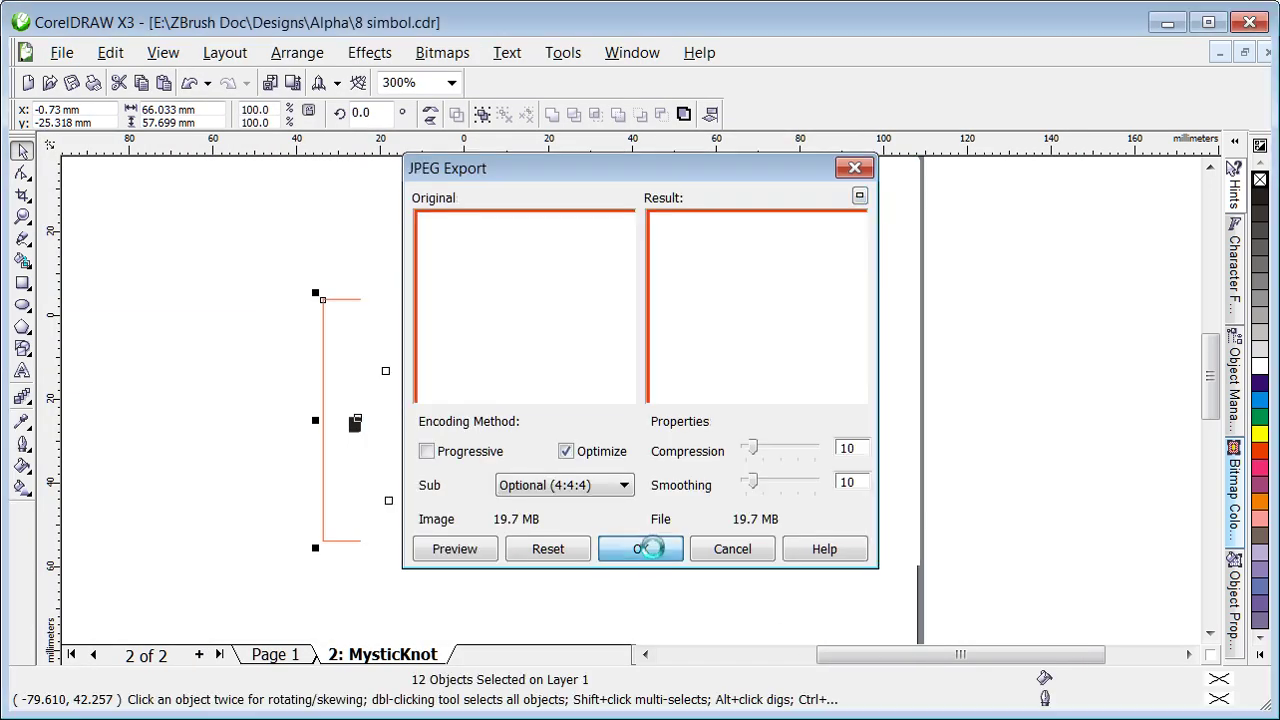